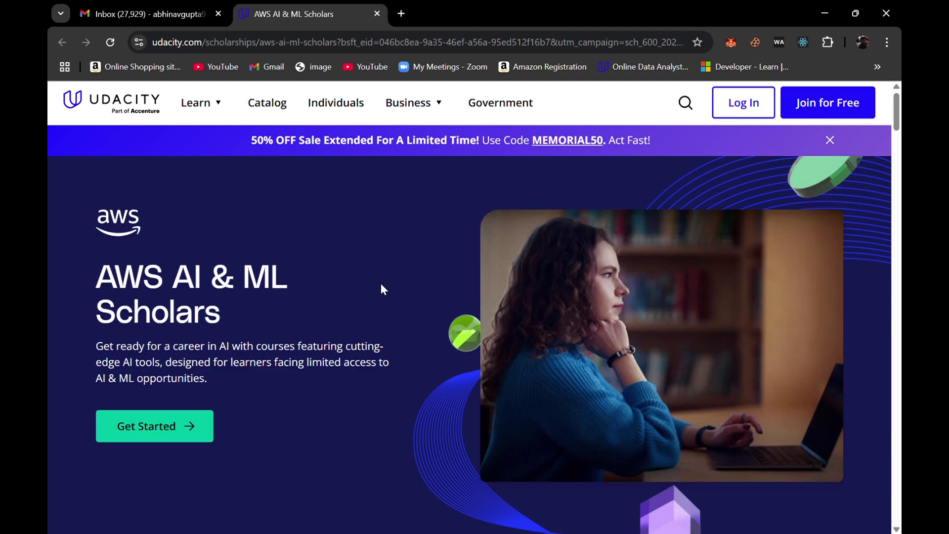
pyautogui.scroll(-3, 350, 338)
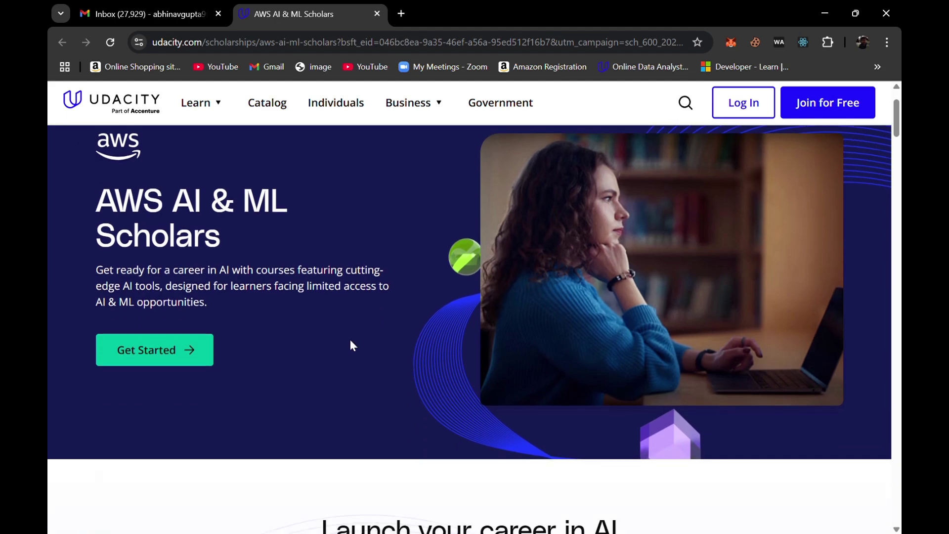
pyautogui.scroll(-3, 350, 340)
pyautogui.scroll(-2, 356, 347)
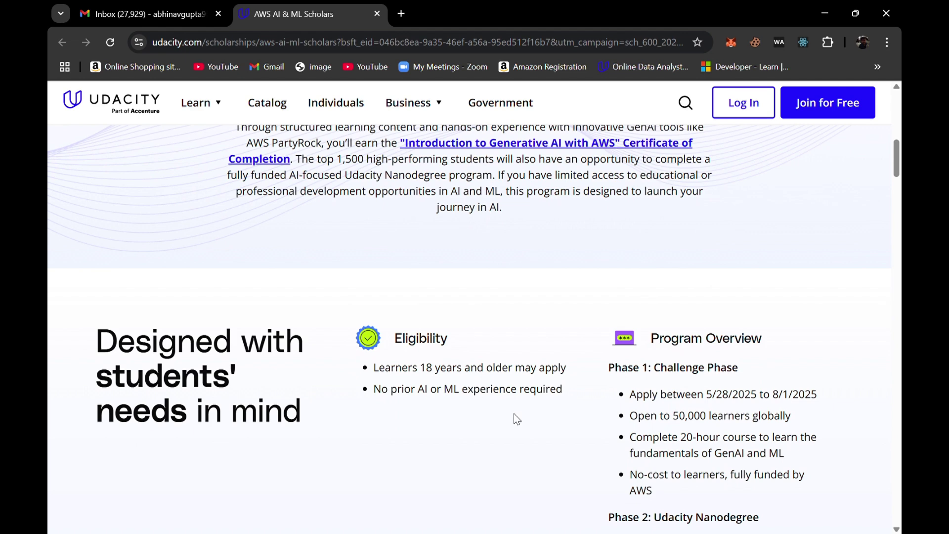
pyautogui.scroll(-1, 516, 419)
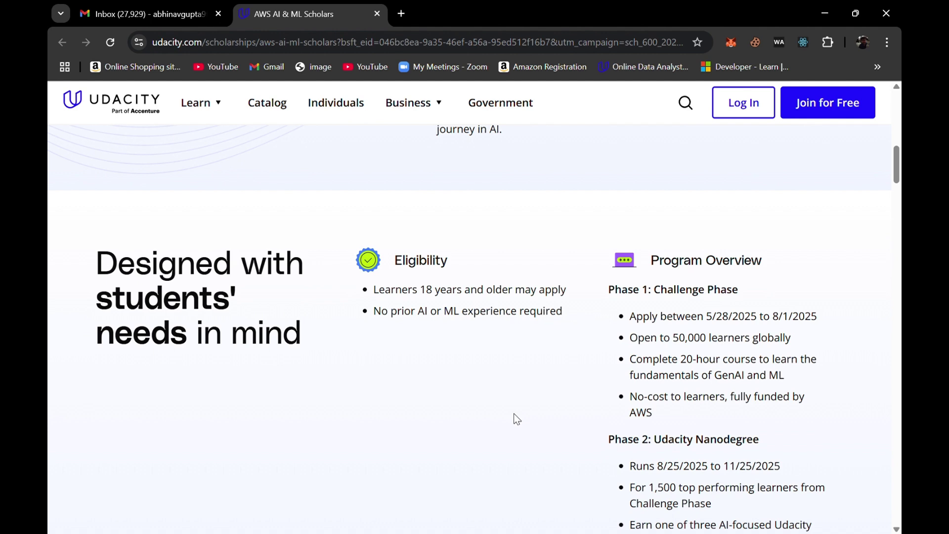
pyautogui.scroll(-1, 517, 419)
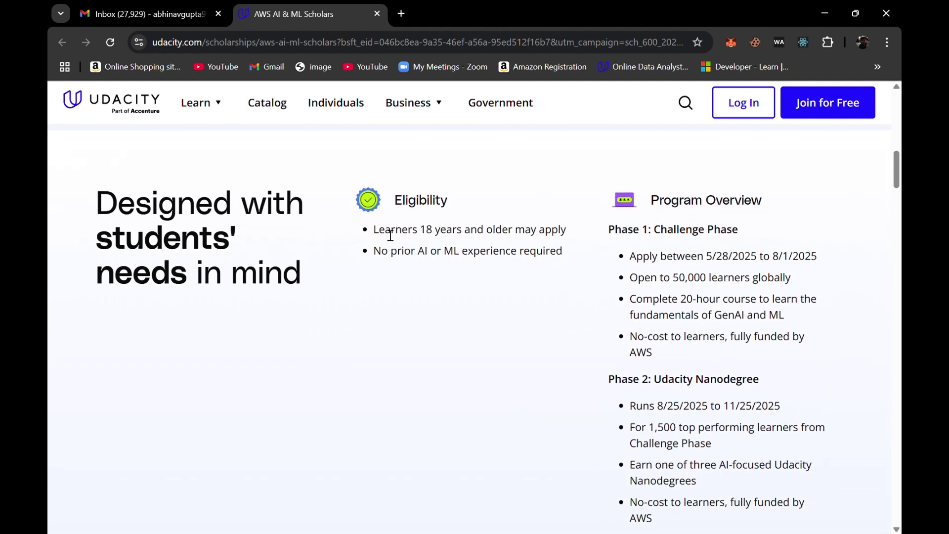
pyautogui.scroll(-1, 486, 294)
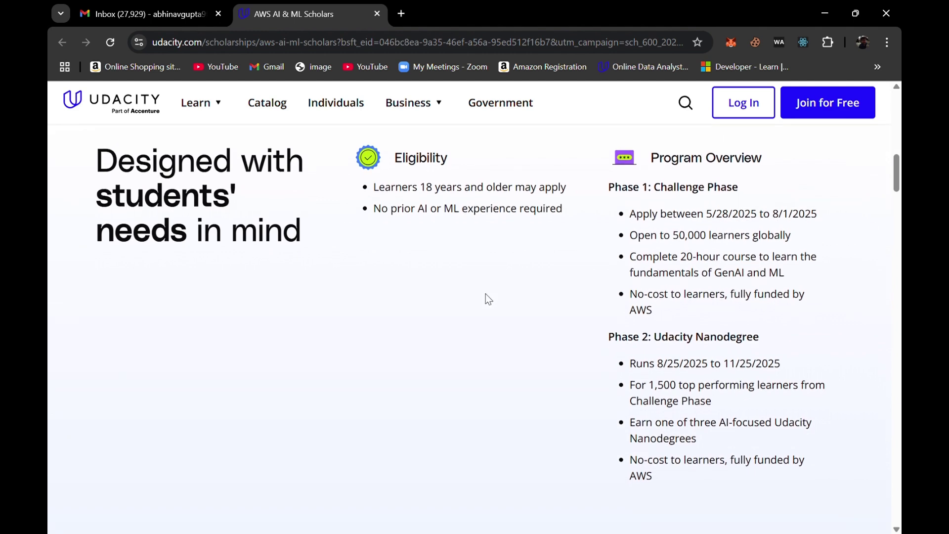
pyautogui.scroll(-1, 486, 294)
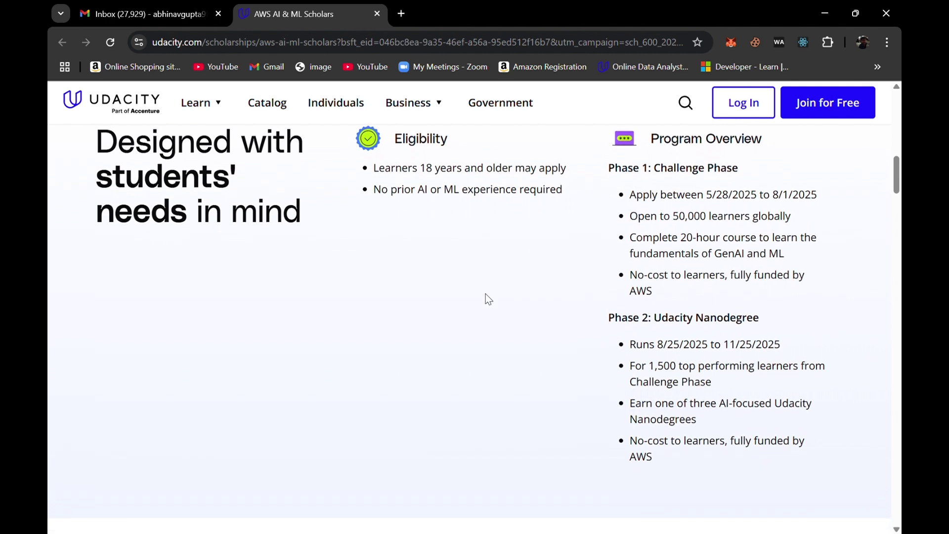
pyautogui.scroll(-1, 738, 321)
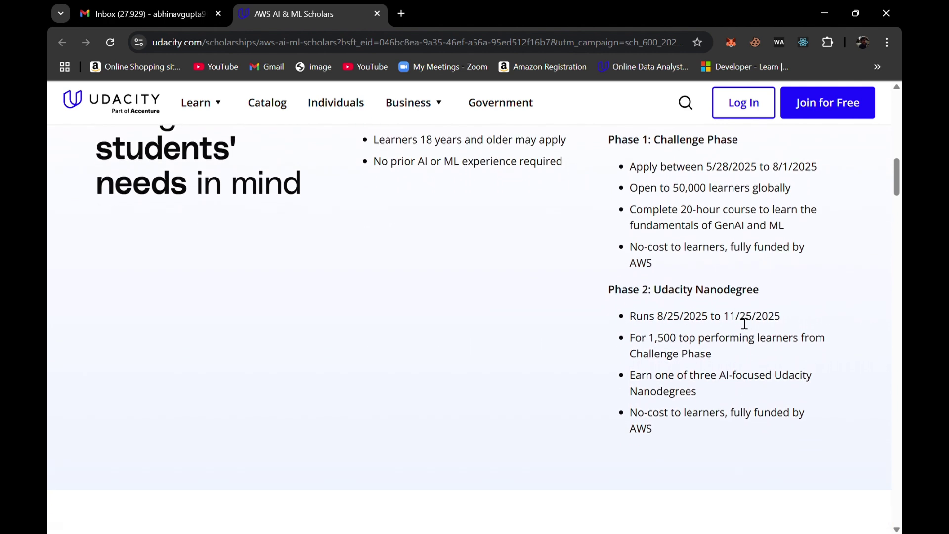
# - Highlight the learner count, the 20-hour course line and the Phase 2 start date
pyautogui.moveTo(674, 187); pyautogui.dragTo(734, 227)
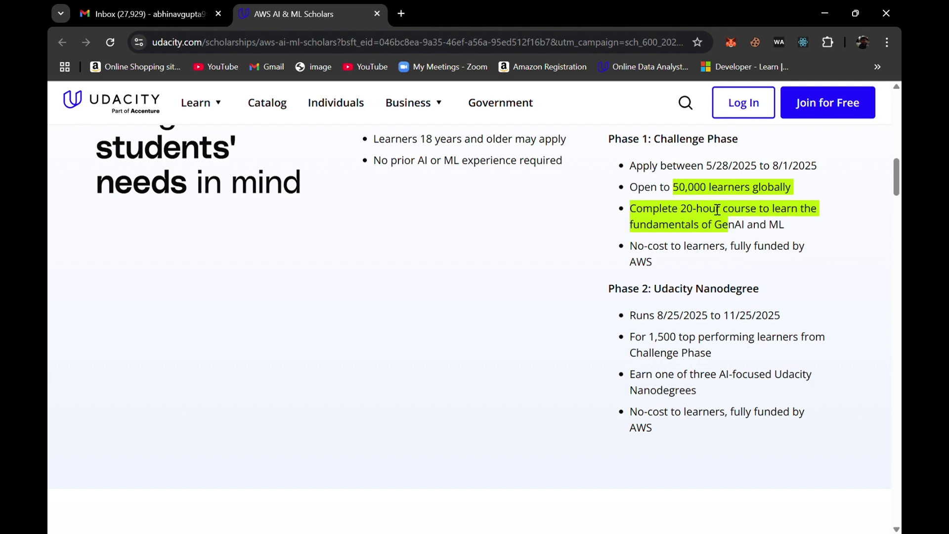
pyautogui.scroll(1, 715, 210)
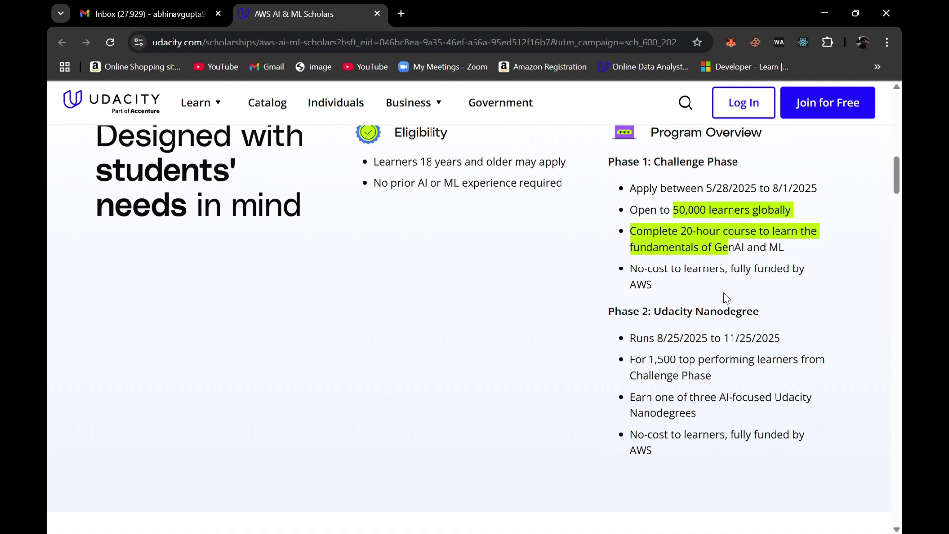
pyautogui.click(719, 253)
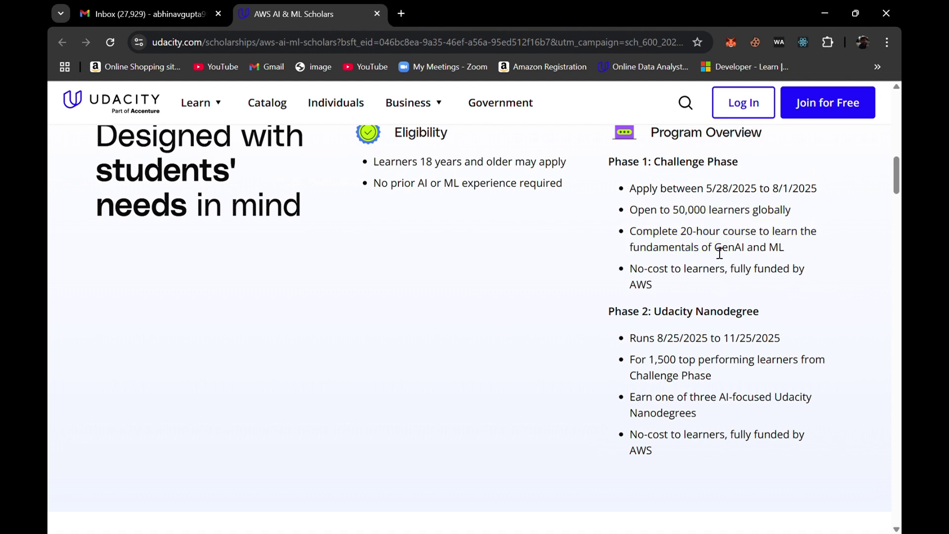
pyautogui.scroll(-1, 719, 253)
pyautogui.scroll(-1, 716, 252)
pyautogui.scroll(-1, 713, 252)
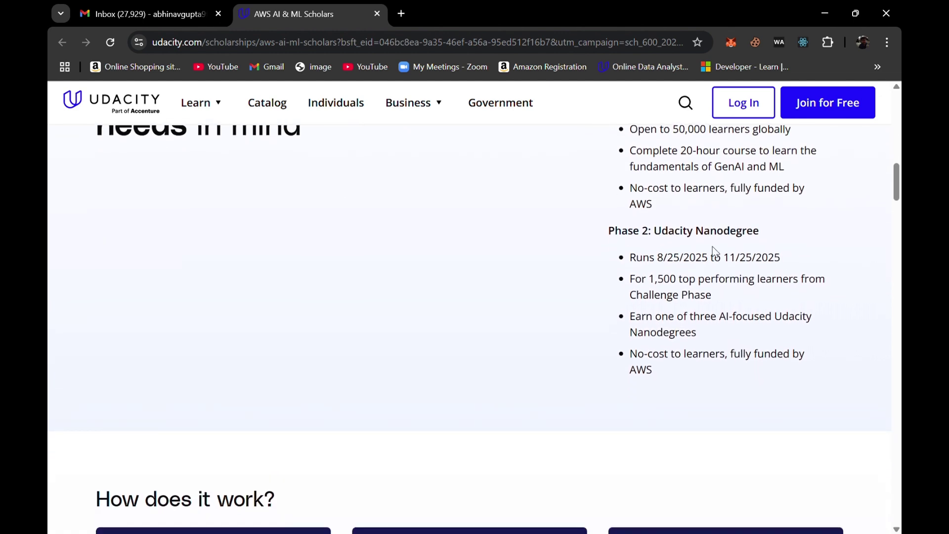
pyautogui.scroll(-1, 713, 274)
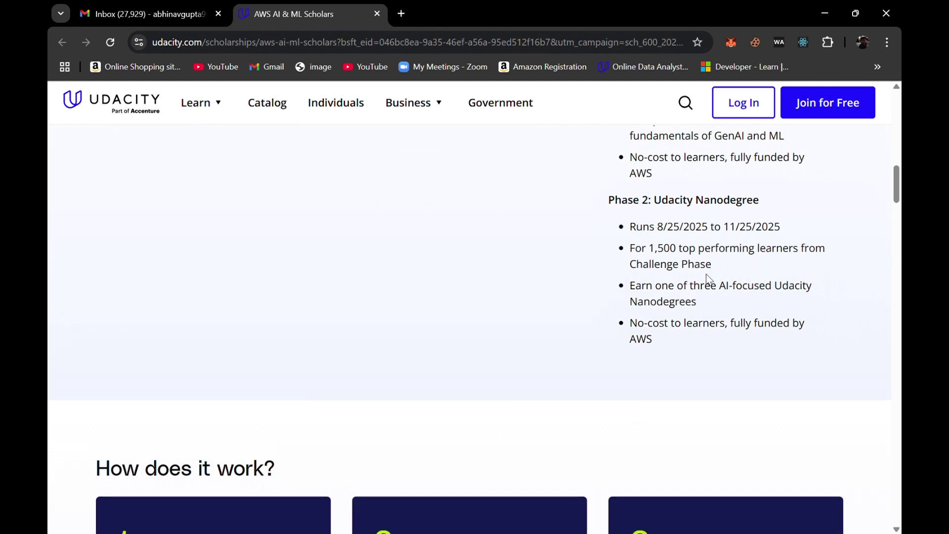
pyautogui.moveTo(657, 225); pyautogui.dragTo(684, 227)
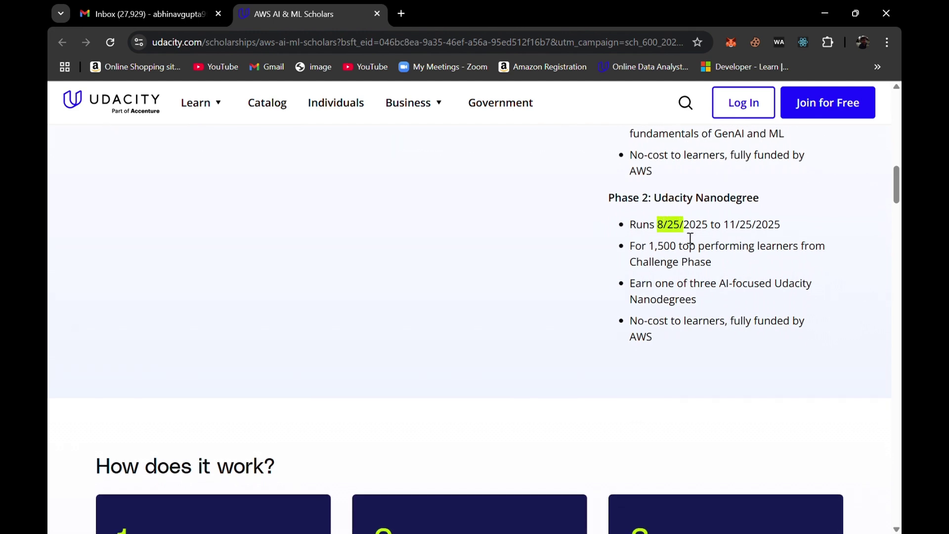
pyautogui.click(755, 237)
pyautogui.scroll(2, 741, 223)
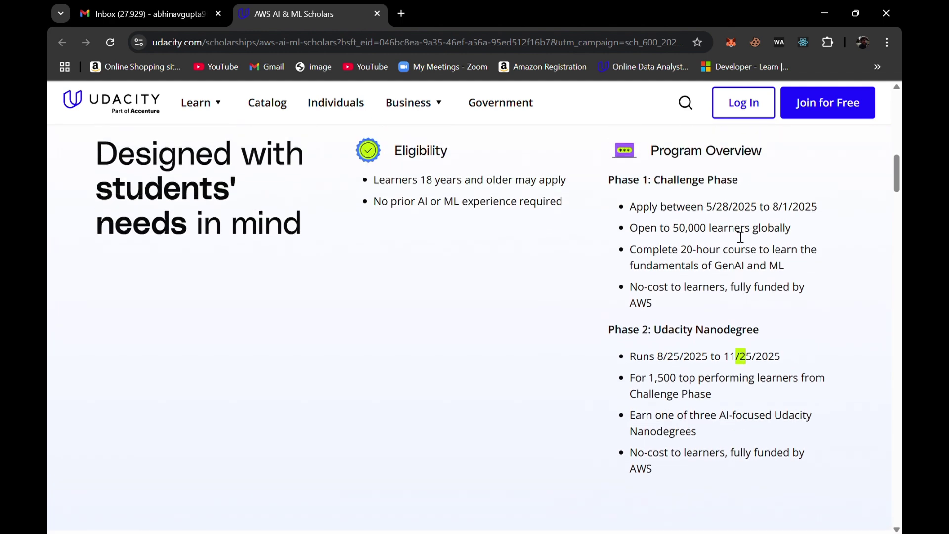
pyautogui.moveTo(705, 210); pyautogui.dragTo(736, 217)
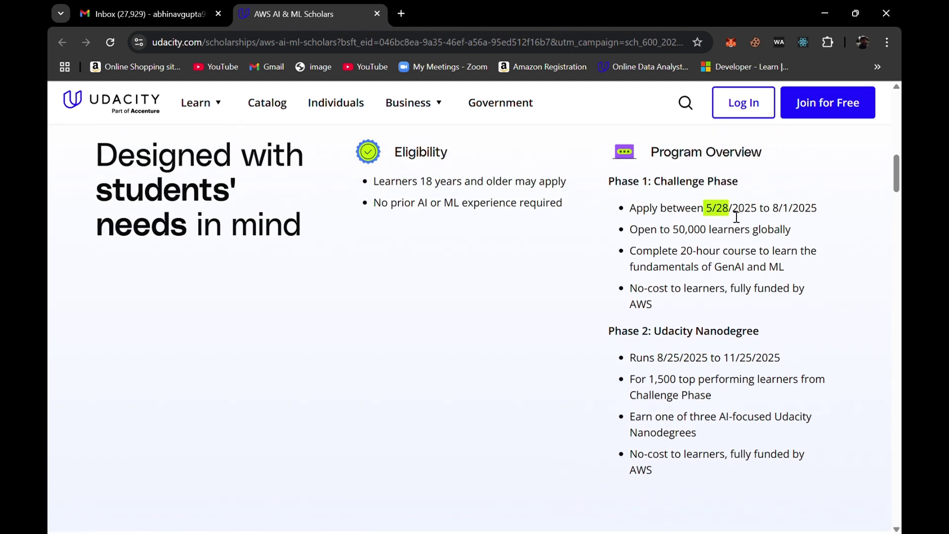
pyautogui.scroll(-2, 736, 216)
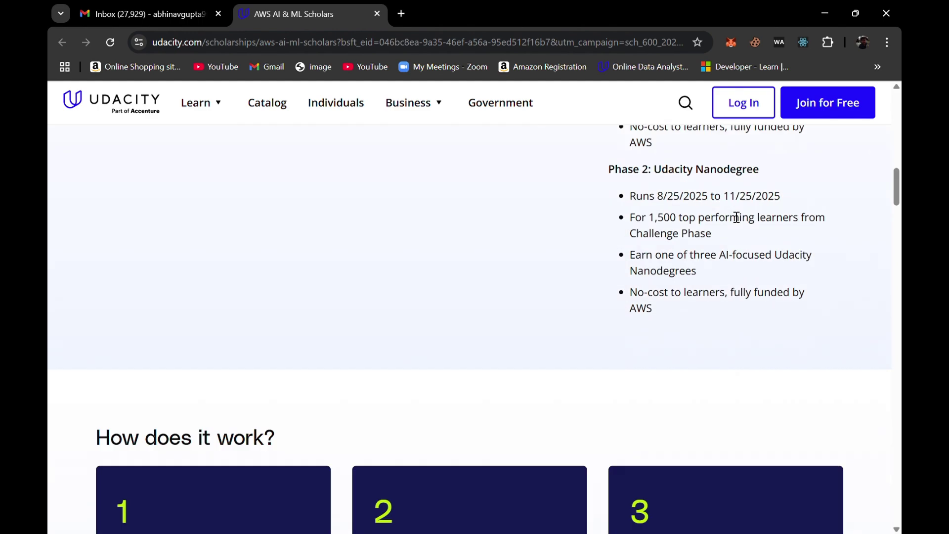
pyautogui.scroll(-5, 734, 215)
pyautogui.scroll(-3, 499, 373)
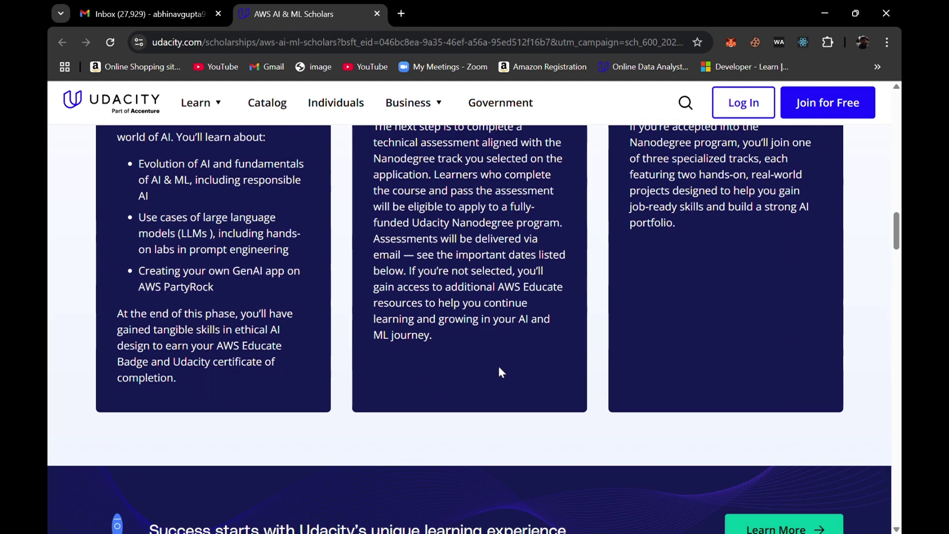
pyautogui.scroll(4, 500, 373)
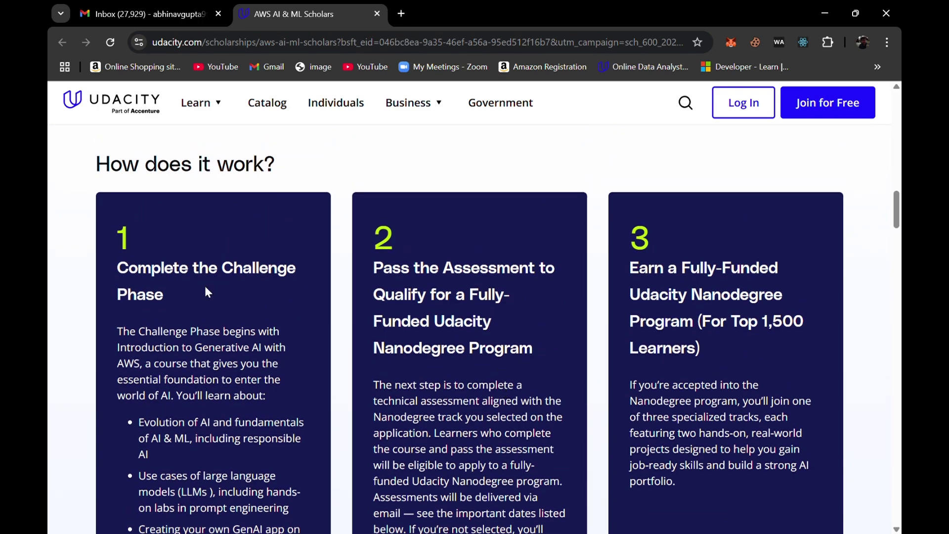
pyautogui.scroll(-1, 222, 312)
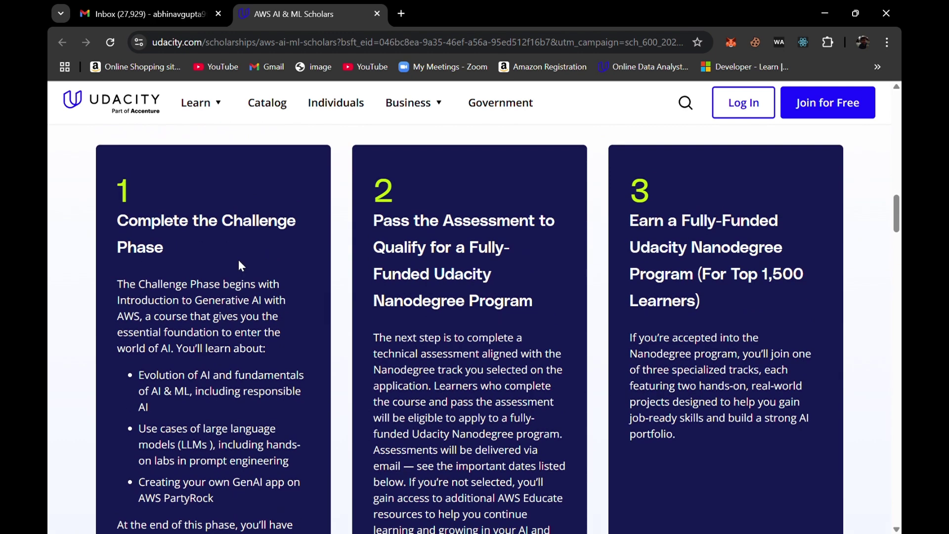
pyautogui.scroll(-1, 459, 245)
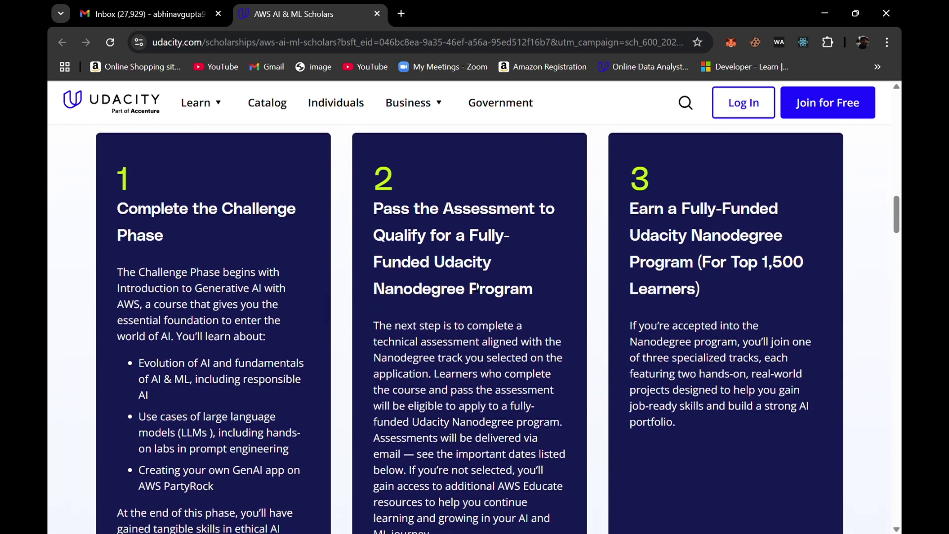
pyautogui.scroll(-1, 473, 288)
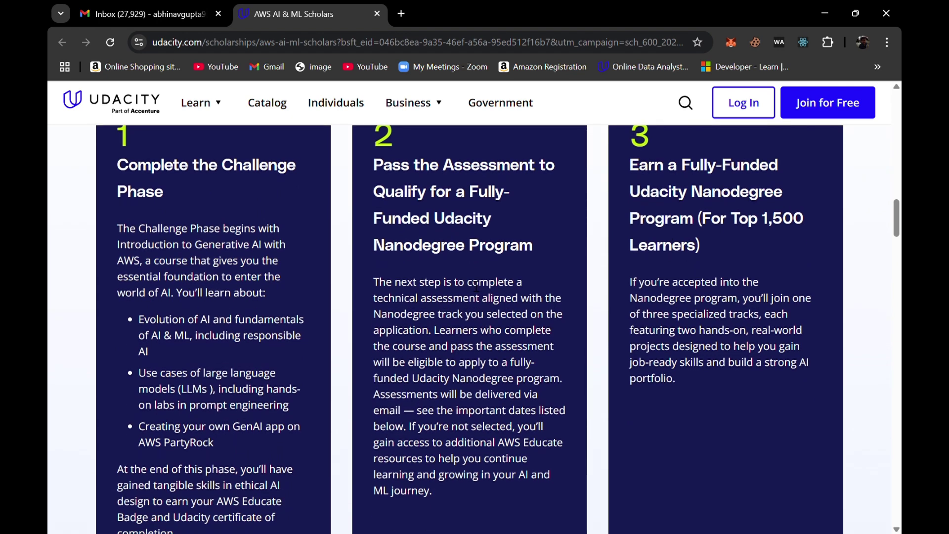
pyautogui.scroll(-1, 721, 192)
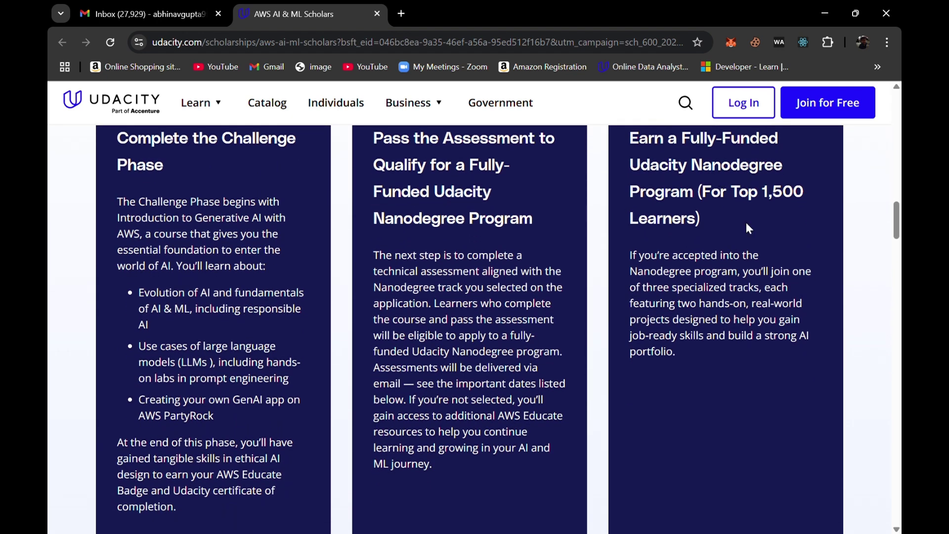
pyautogui.scroll(-2, 749, 230)
pyautogui.scroll(-3, 751, 250)
pyautogui.scroll(-2, 675, 384)
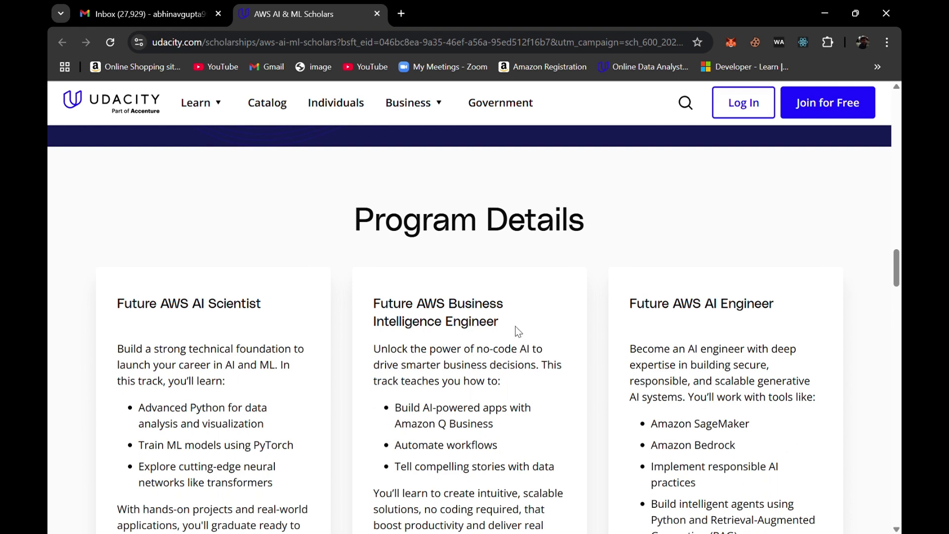
pyautogui.scroll(-1, 735, 371)
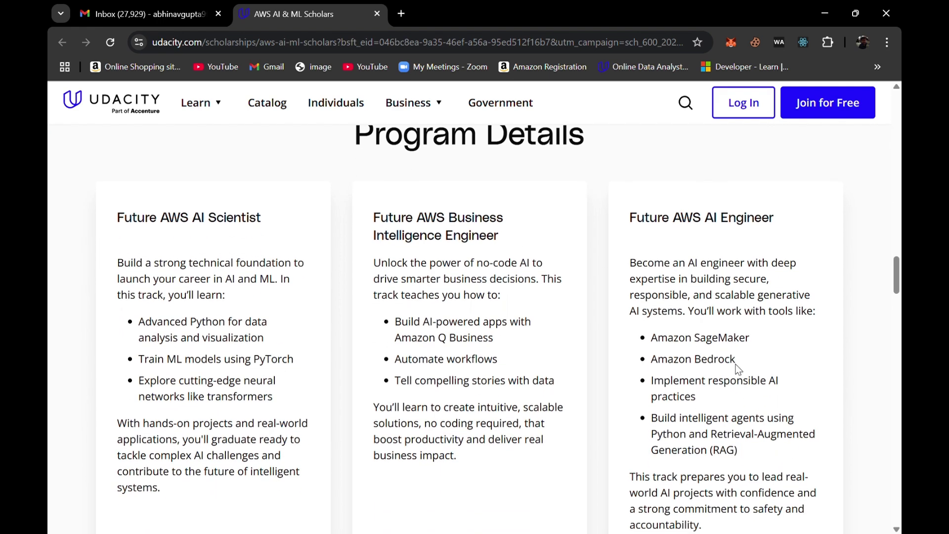
pyautogui.scroll(-5, 737, 369)
pyautogui.scroll(-1, 736, 369)
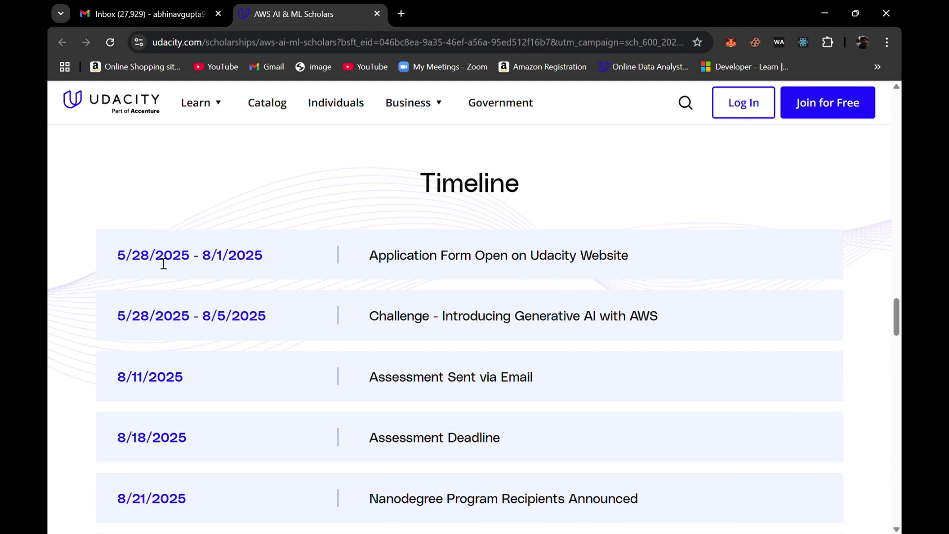
pyautogui.scroll(-1, 250, 287)
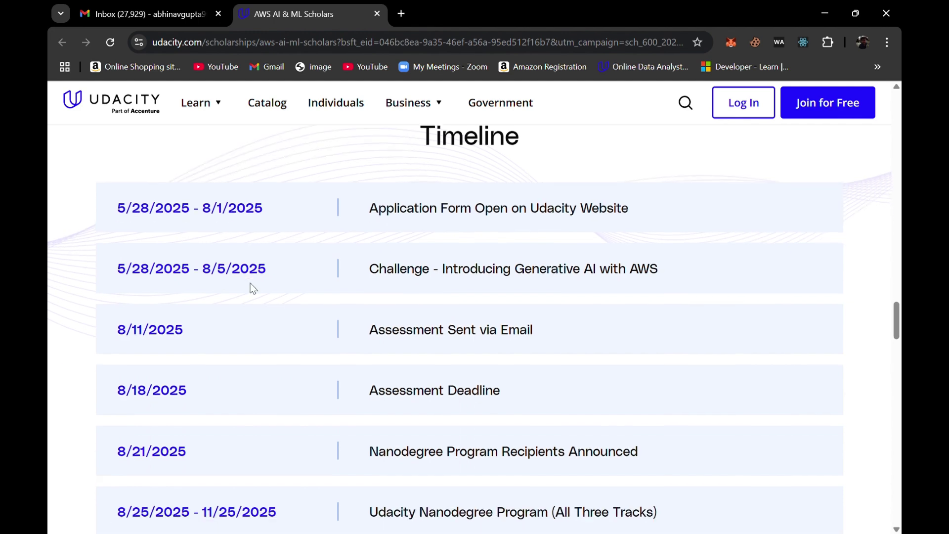
pyautogui.scroll(-1, 252, 288)
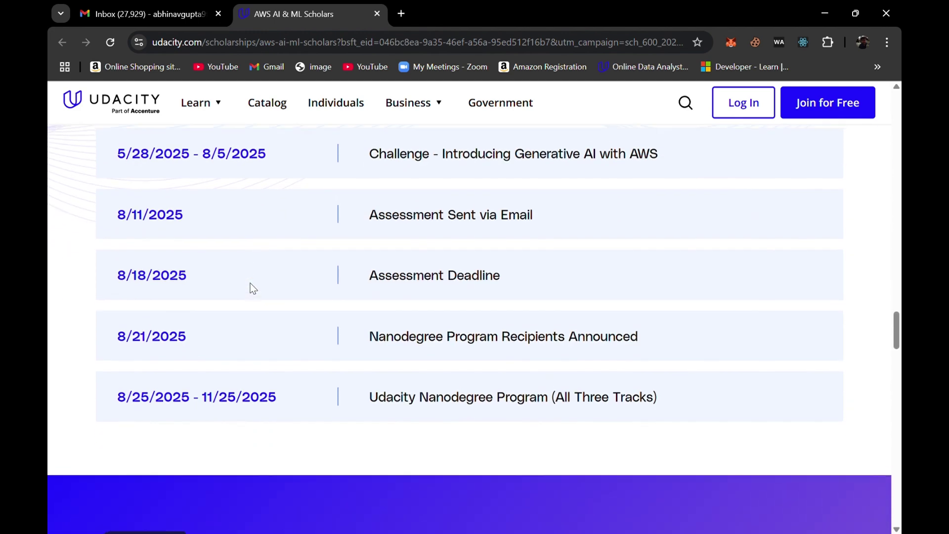
pyautogui.scroll(-3, 250, 287)
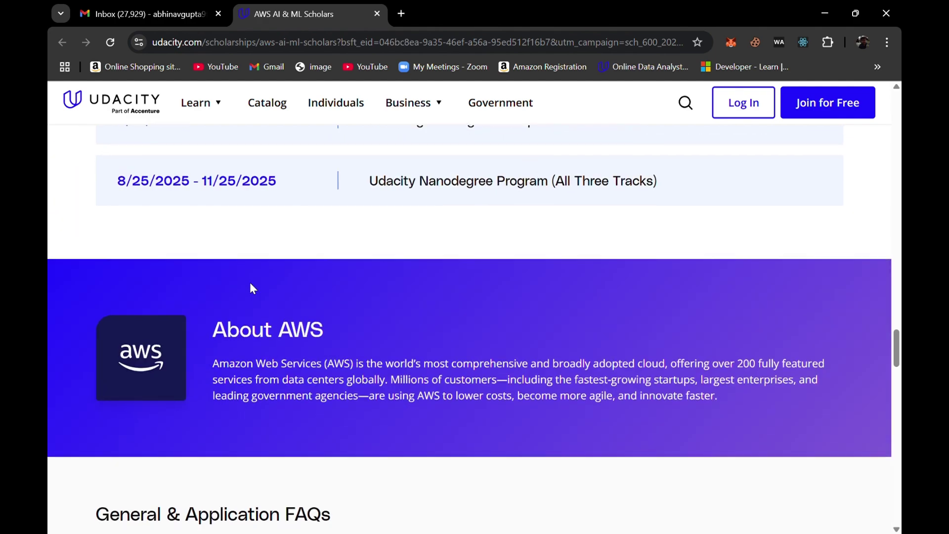
pyautogui.scroll(-3, 250, 288)
pyautogui.scroll(-1, 253, 289)
pyautogui.scroll(-1, 254, 289)
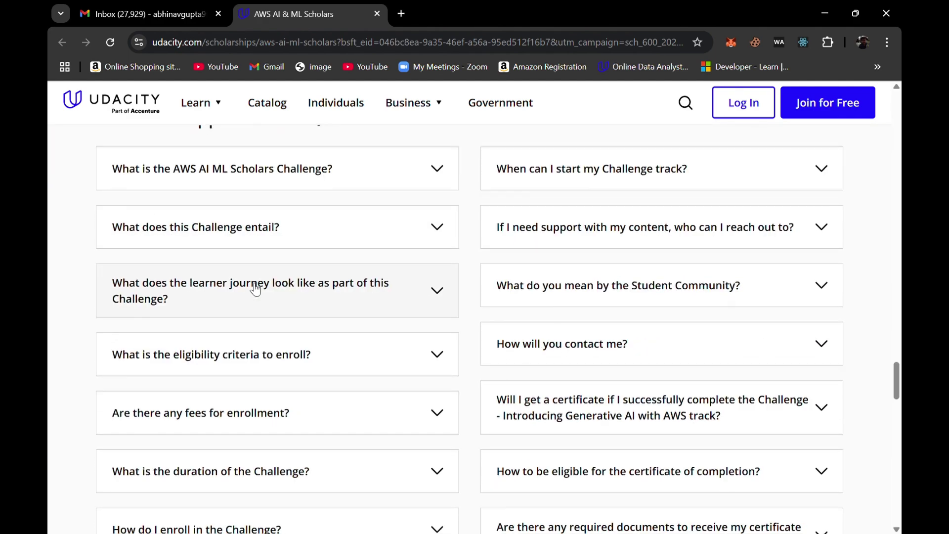
pyautogui.scroll(-3, 254, 289)
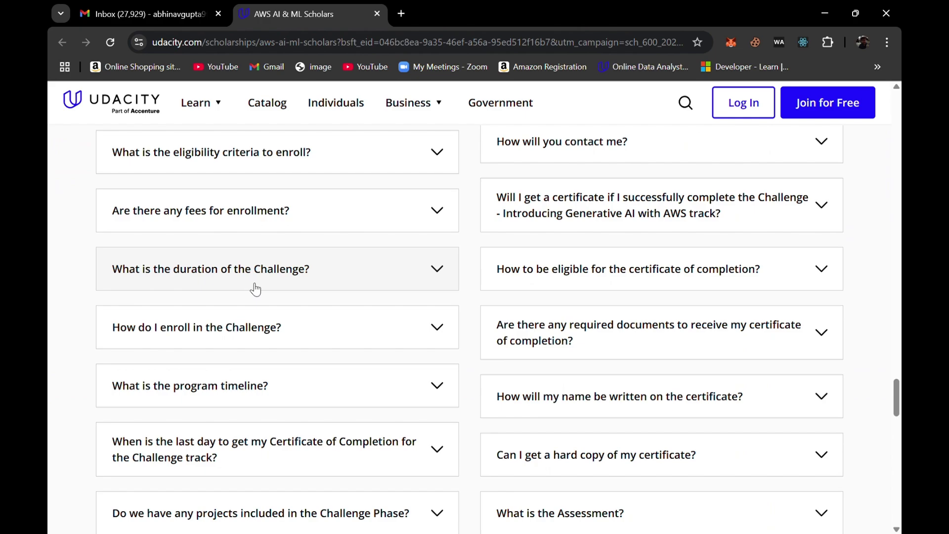
pyautogui.scroll(-5, 244, 224)
pyautogui.scroll(-3, 244, 224)
pyautogui.scroll(20, 244, 223)
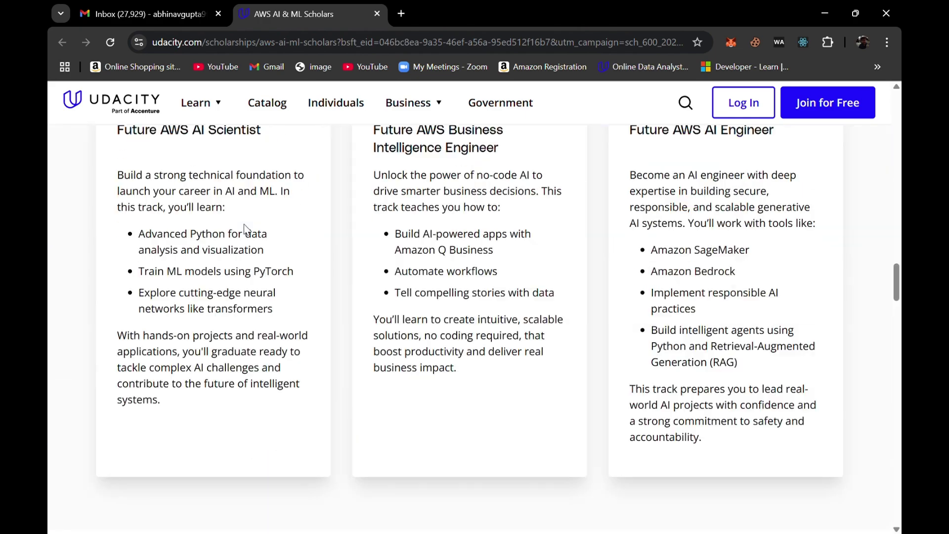
pyautogui.scroll(6, 244, 224)
pyautogui.scroll(-3, 244, 224)
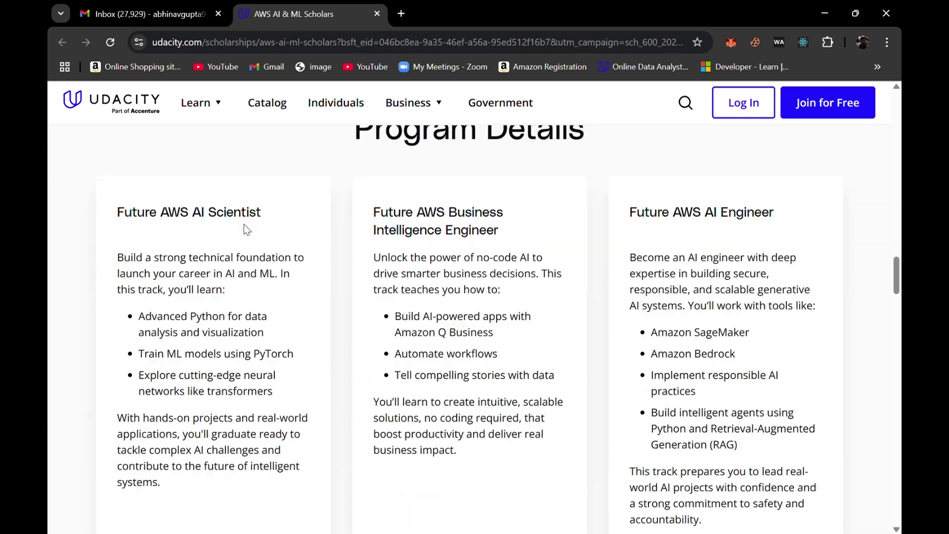
pyautogui.scroll(-8, 245, 224)
pyautogui.scroll(-10, 248, 229)
pyautogui.scroll(1, 248, 229)
pyautogui.scroll(5, 249, 230)
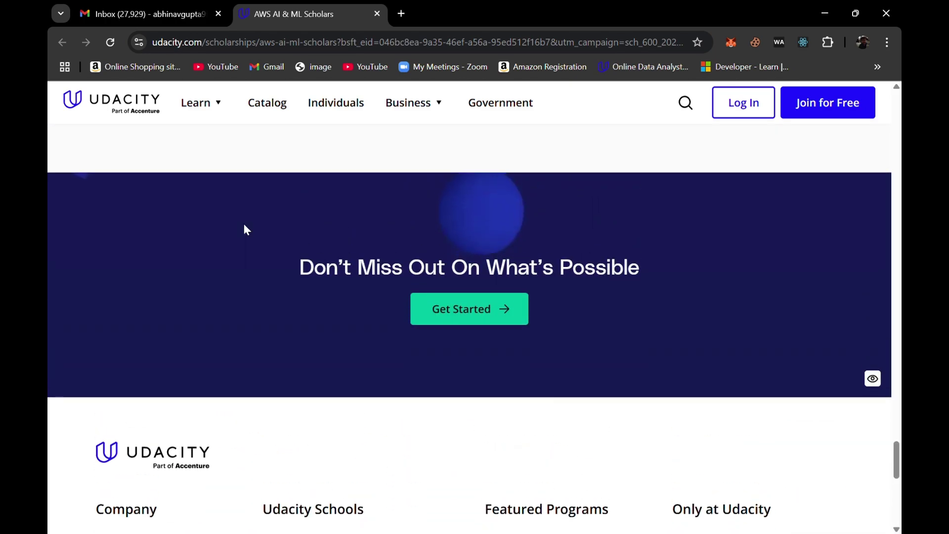
pyautogui.scroll(8, 248, 229)
pyautogui.scroll(8, 248, 228)
pyautogui.scroll(5, 248, 229)
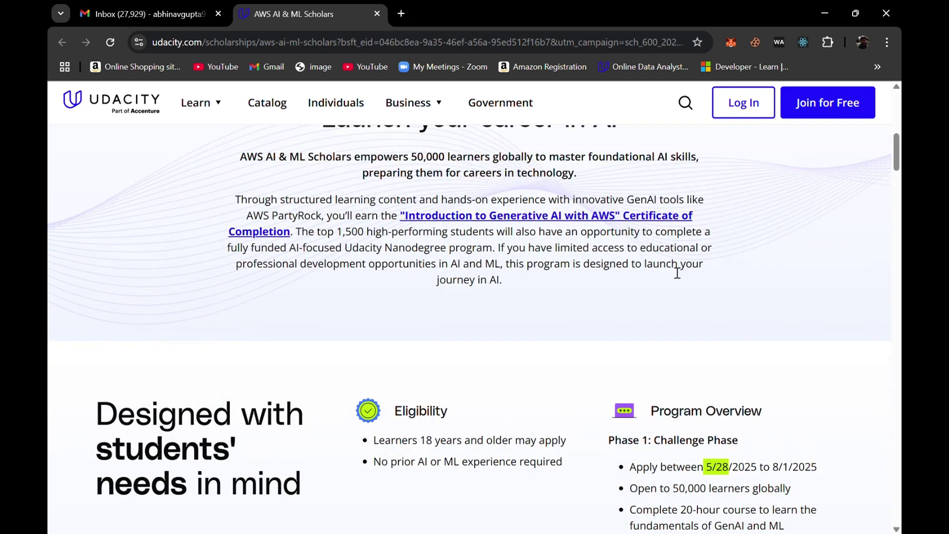
pyautogui.scroll(5, 682, 252)
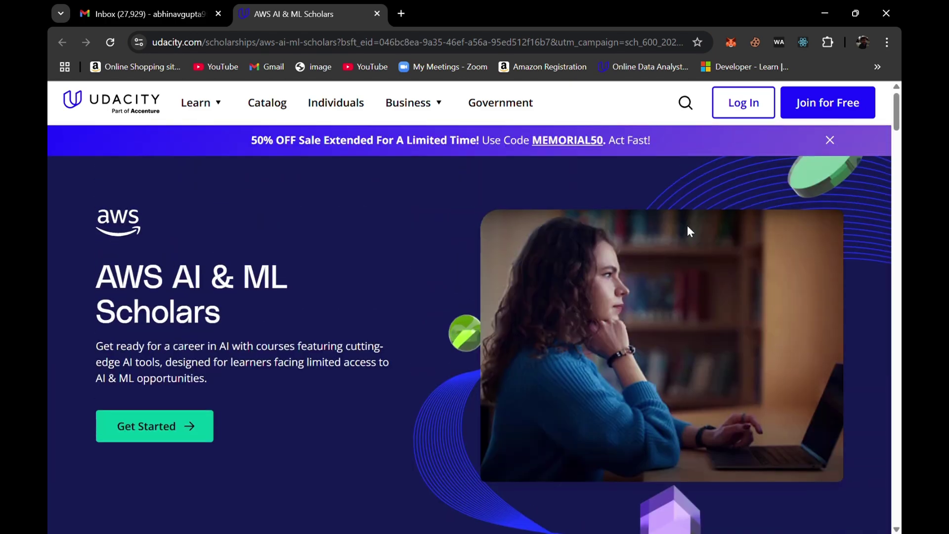
# - Start the course application and sign in with the existing Google account
pyautogui.click(191, 428)
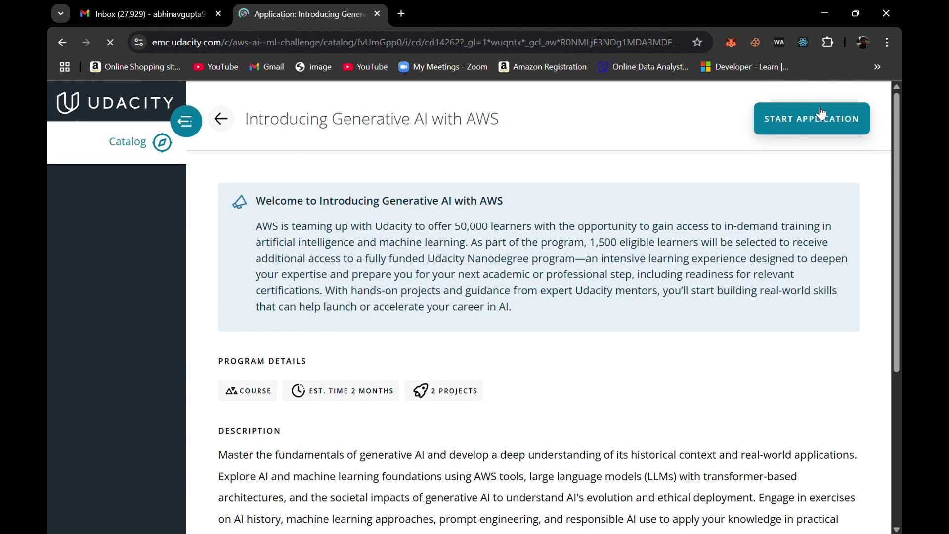
pyautogui.click(820, 115)
pyautogui.click(404, 338)
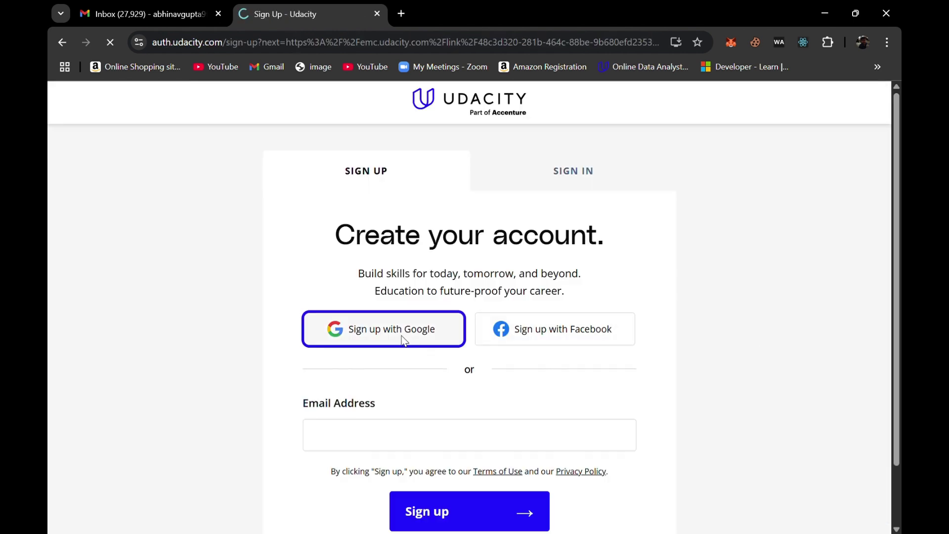
pyautogui.click(537, 197)
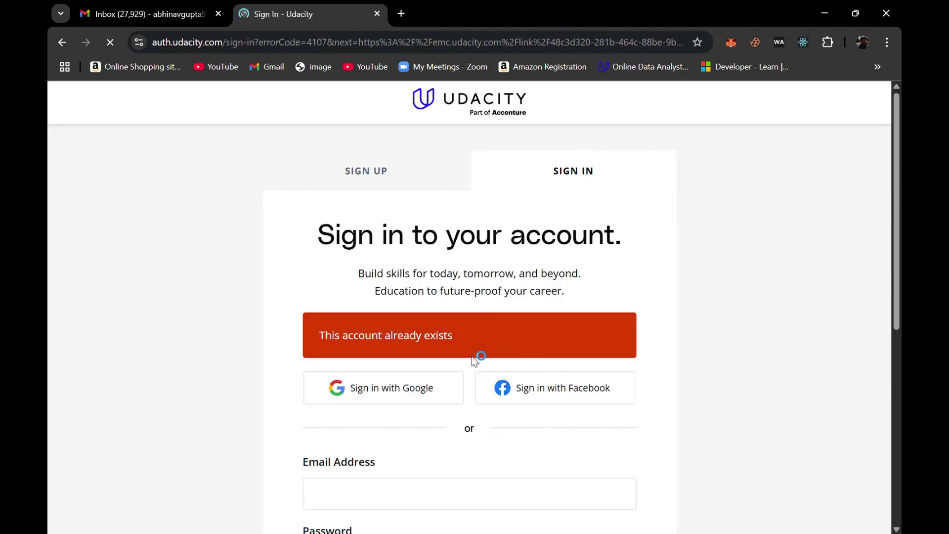
pyautogui.scroll(-1, 481, 359)
pyautogui.scroll(1, 494, 361)
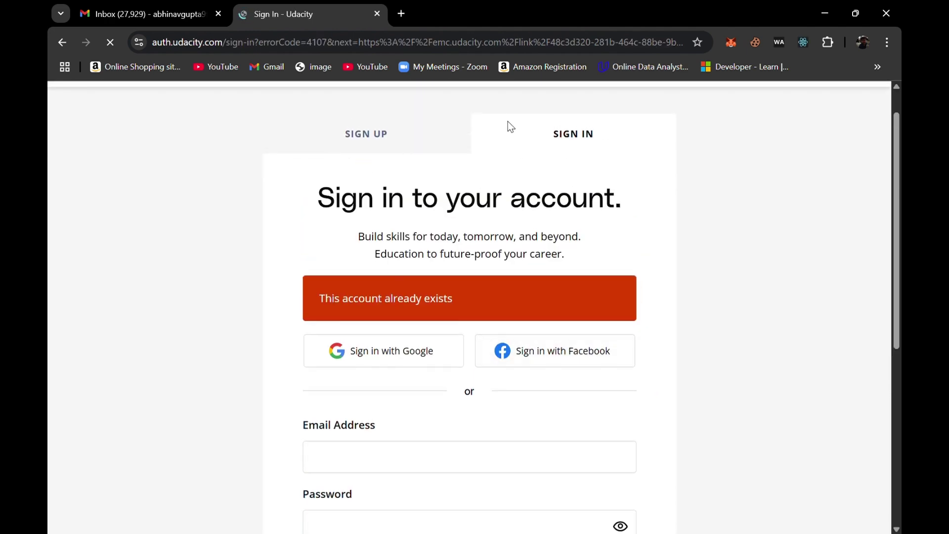
pyautogui.scroll(-2, 460, 208)
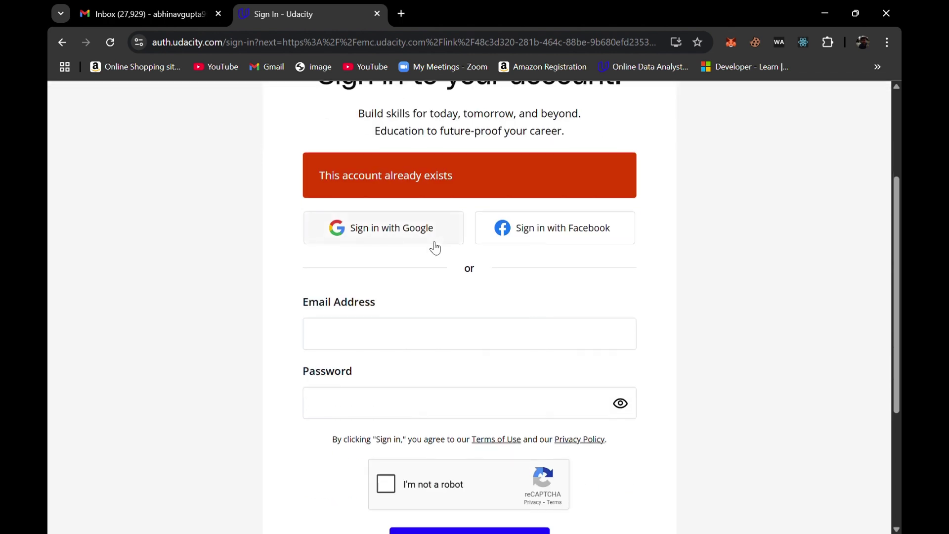
pyautogui.click(436, 238)
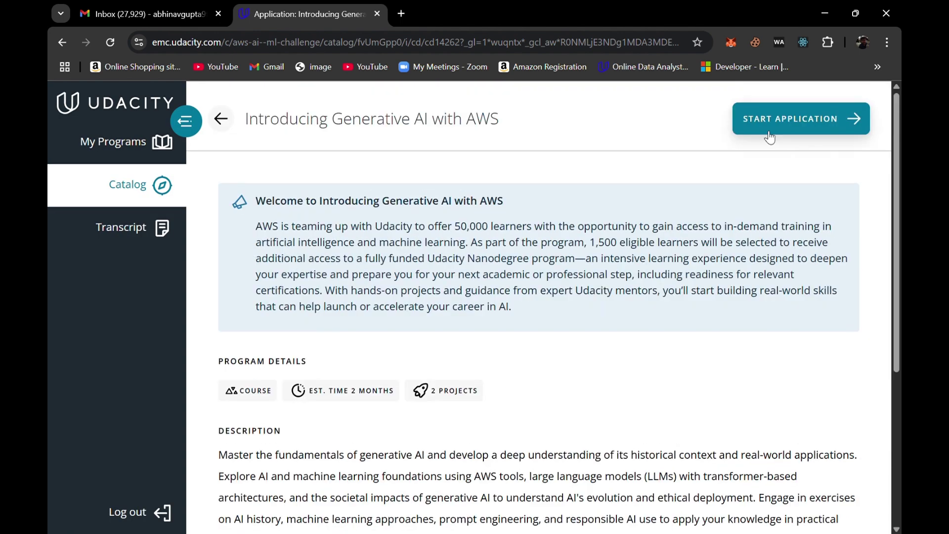
# - Answer Yes to 18+, India for residence, not a student, Bachelor's degree, then begin the phone number
pyautogui.click(753, 118)
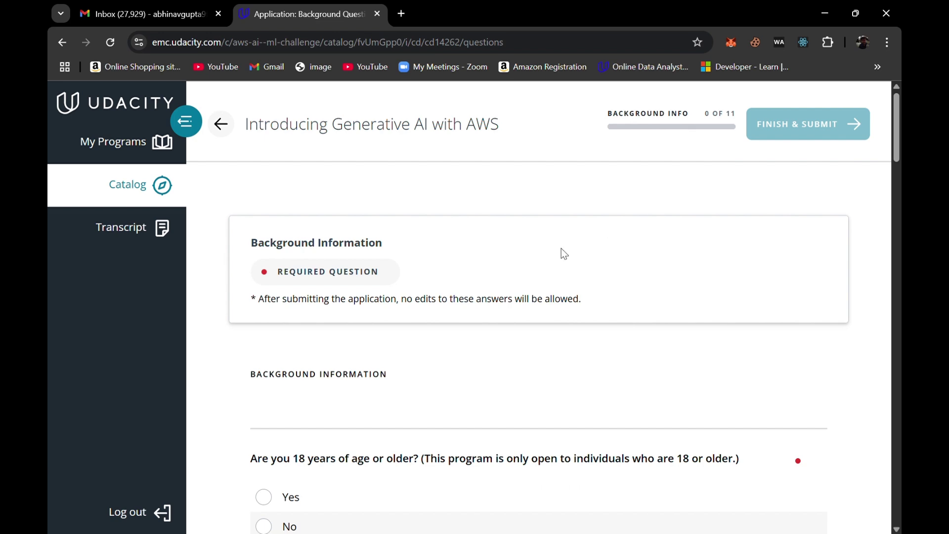
pyautogui.scroll(-1, 443, 335)
pyautogui.scroll(1, 443, 334)
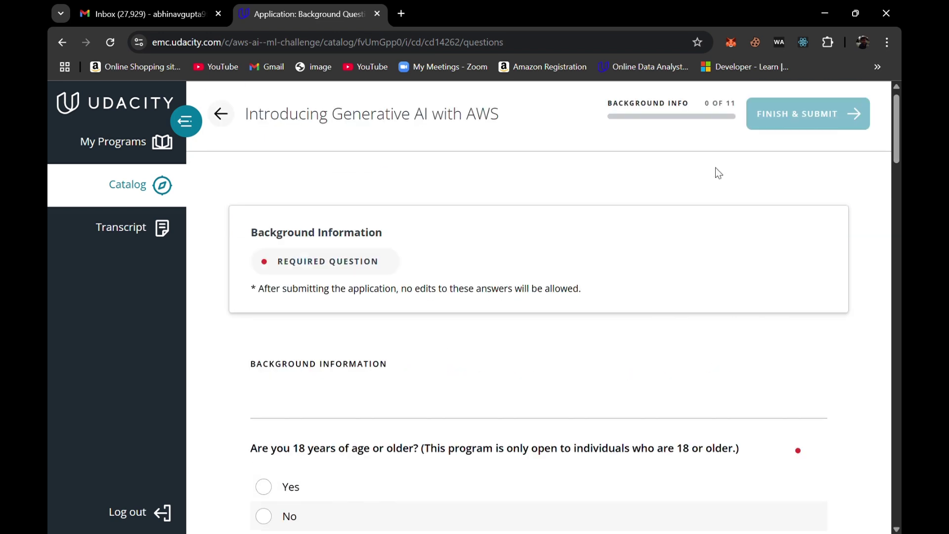
pyautogui.scroll(-2, 520, 280)
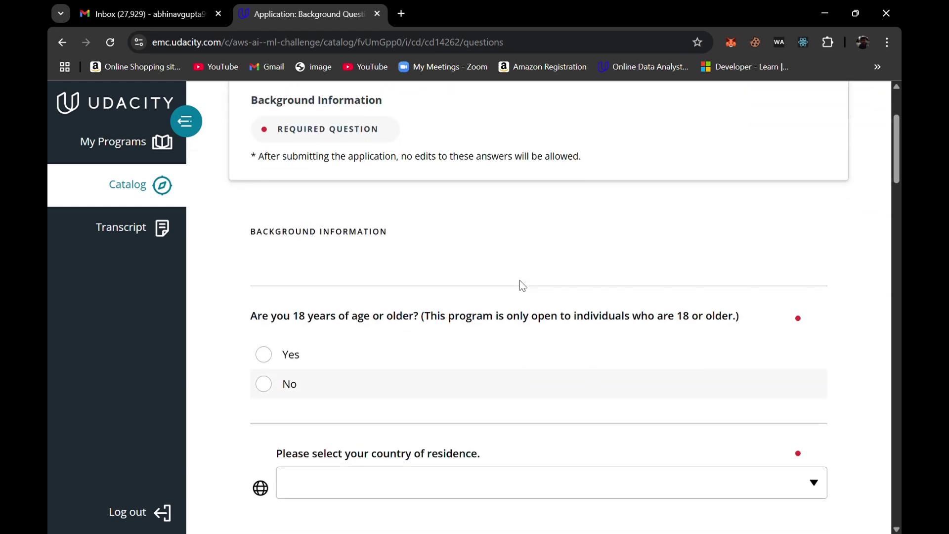
pyautogui.click(306, 360)
pyautogui.scroll(-1, 655, 379)
pyautogui.click(653, 378)
pyautogui.scroll(-2, 503, 244)
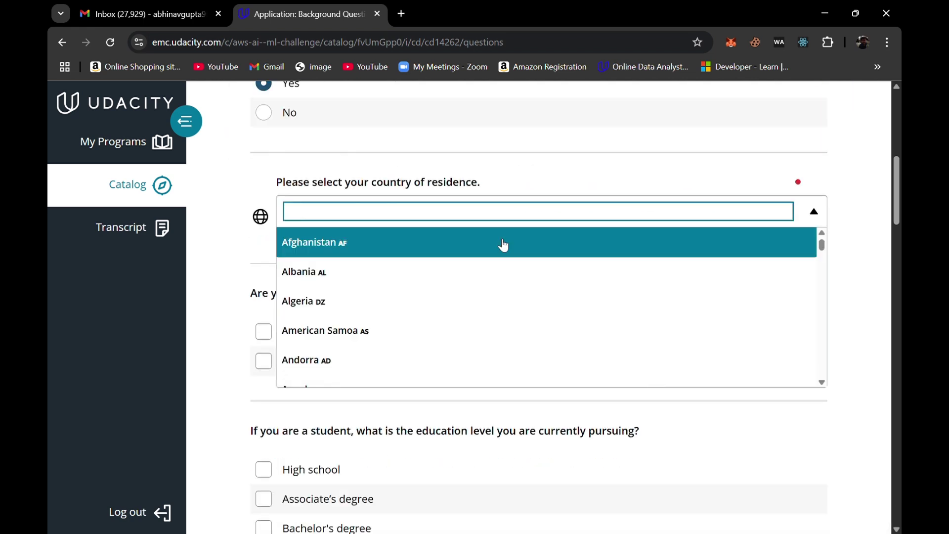
pyautogui.write('India')
pyautogui.click(324, 272)
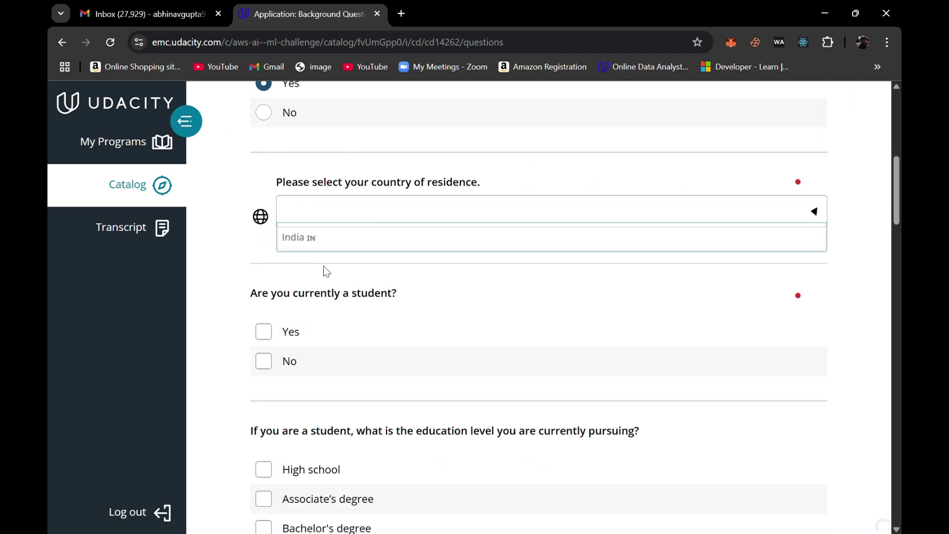
pyautogui.click(264, 361)
pyautogui.scroll(-4, 324, 348)
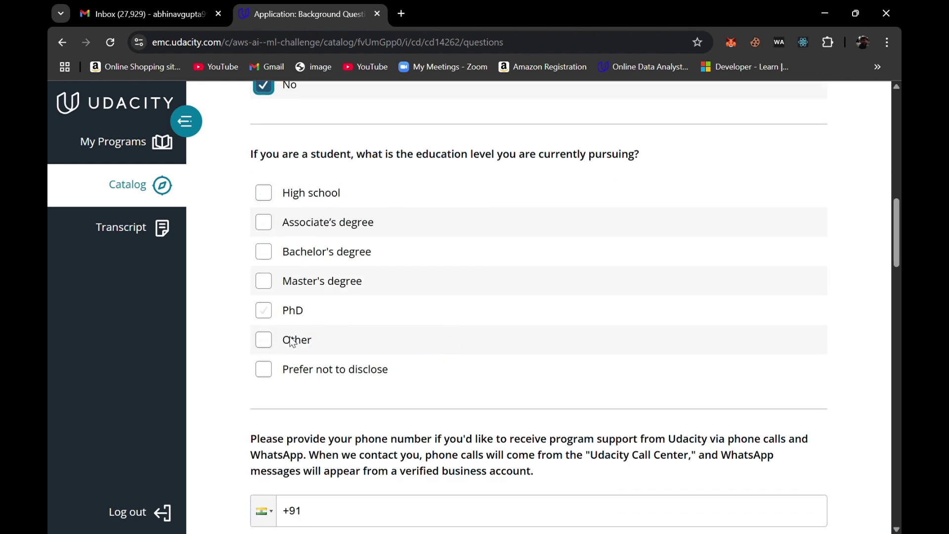
pyautogui.click(265, 253)
pyautogui.scroll(-1, 564, 297)
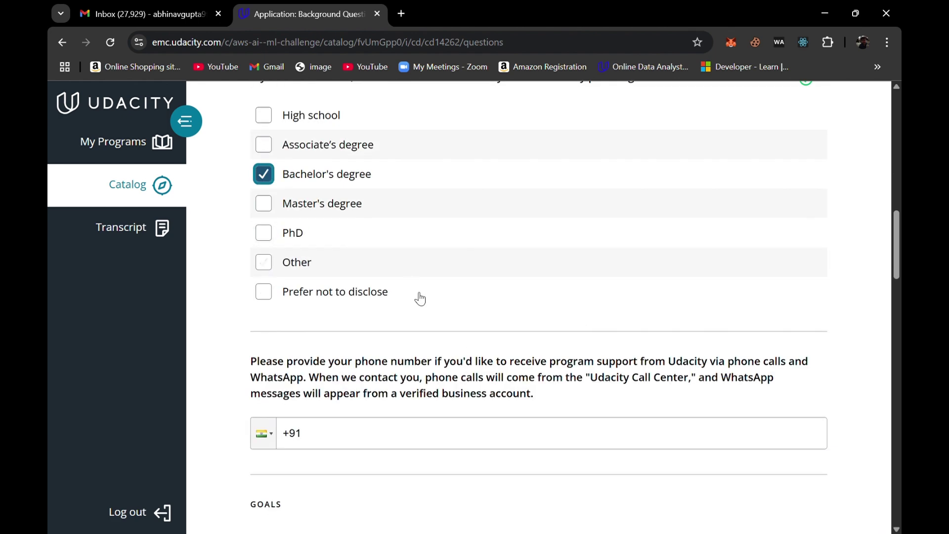
pyautogui.scroll(-2, 420, 297)
pyautogui.click(373, 265)
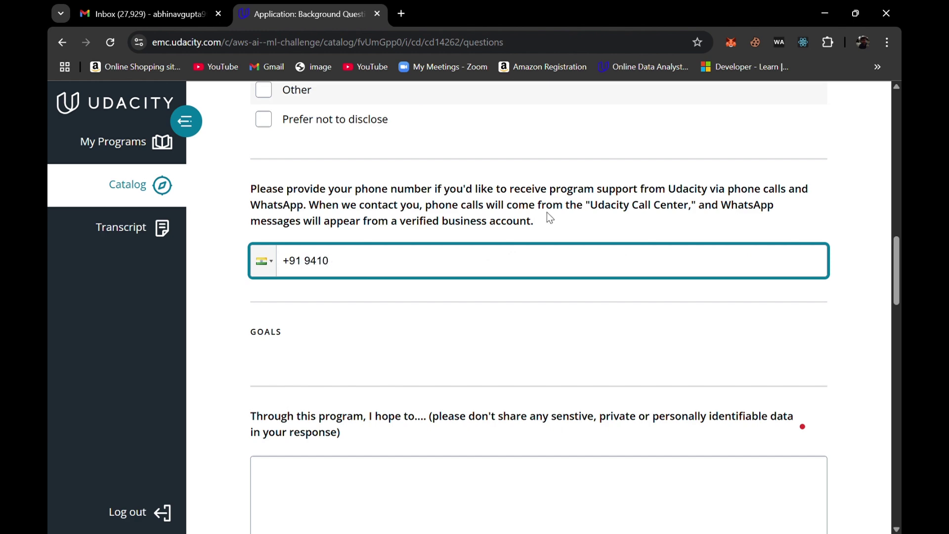
pyautogui.scroll(-3, 548, 216)
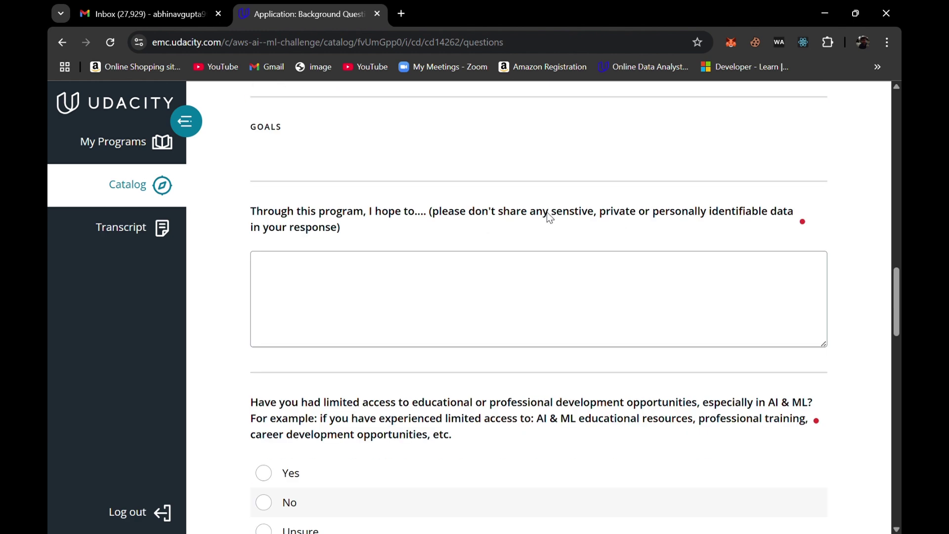
# - Write the goals answer, removing 'upgrade' and 'my future', ending 'upskill myself and help me in career.'
pyautogui.click(541, 290)
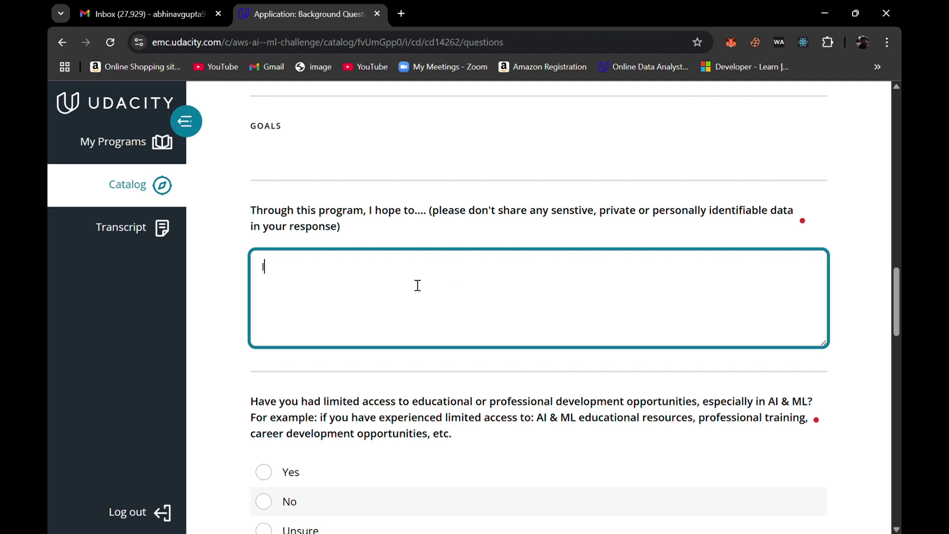
pyautogui.write('hope to gain ')
pyautogui.write('some knowl')
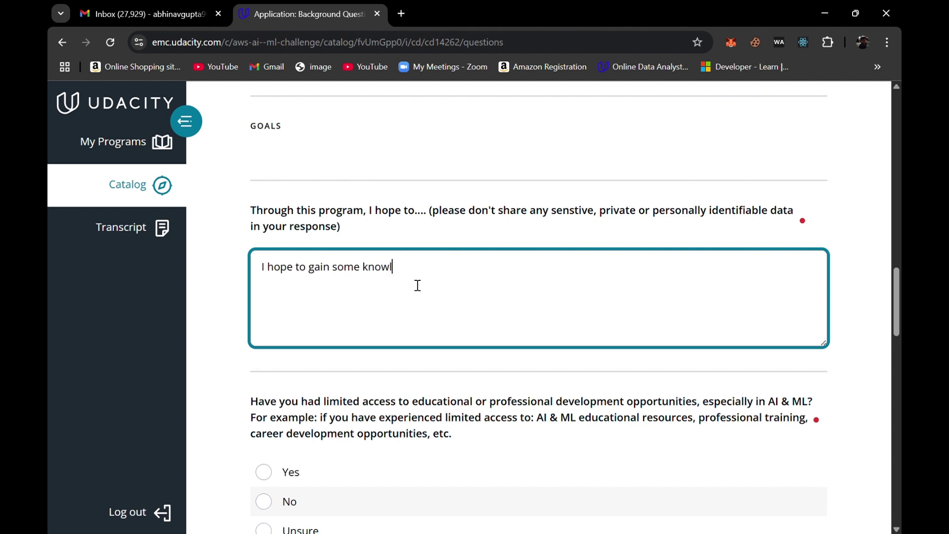
pyautogui.write('edge on AWS, ')
pyautogui.write('AI')
pyautogui.write(' and ML and t')
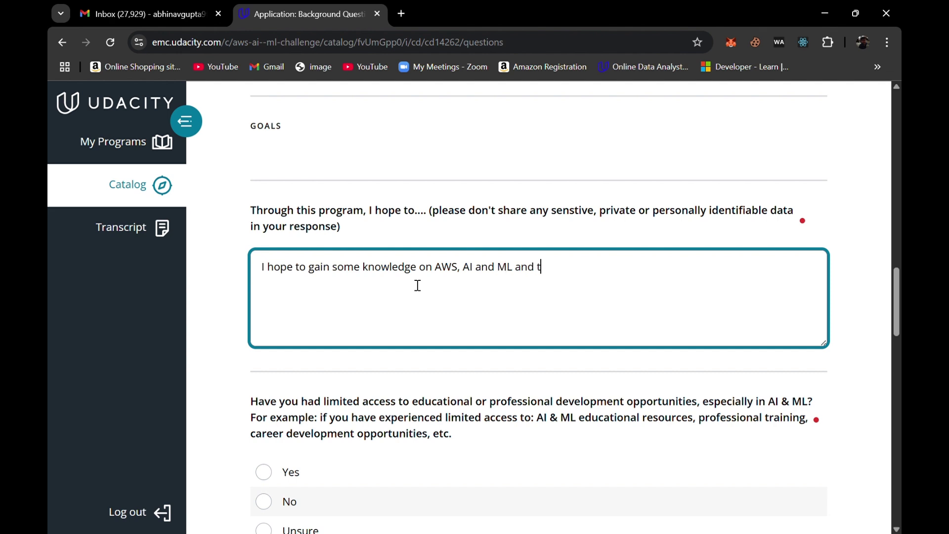
pyautogui.write('his program ')
pyautogui.write('can help me up')
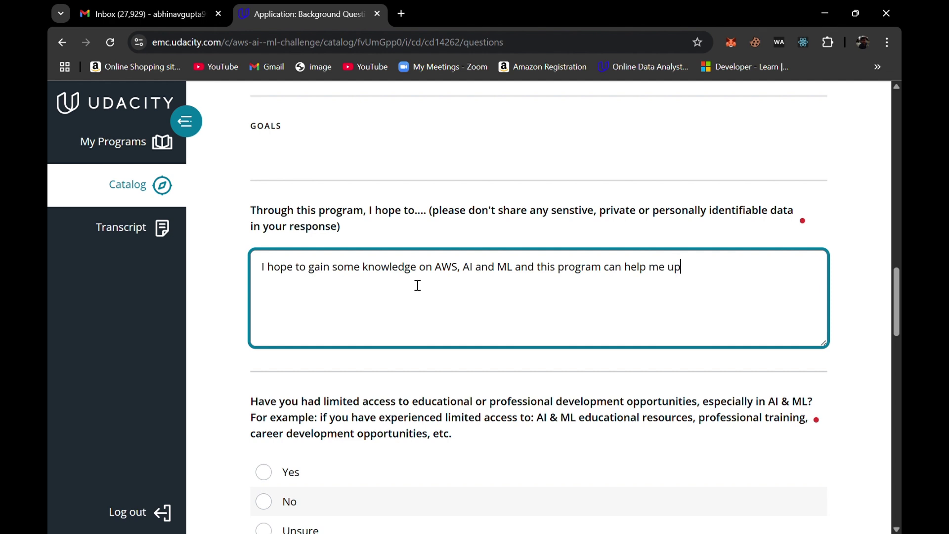
pyautogui.write('grade')
pyautogui.hotkey('ctrl', 'BackSpace')
pyautogui.write('upskill amy')
pyautogui.write('self and help')
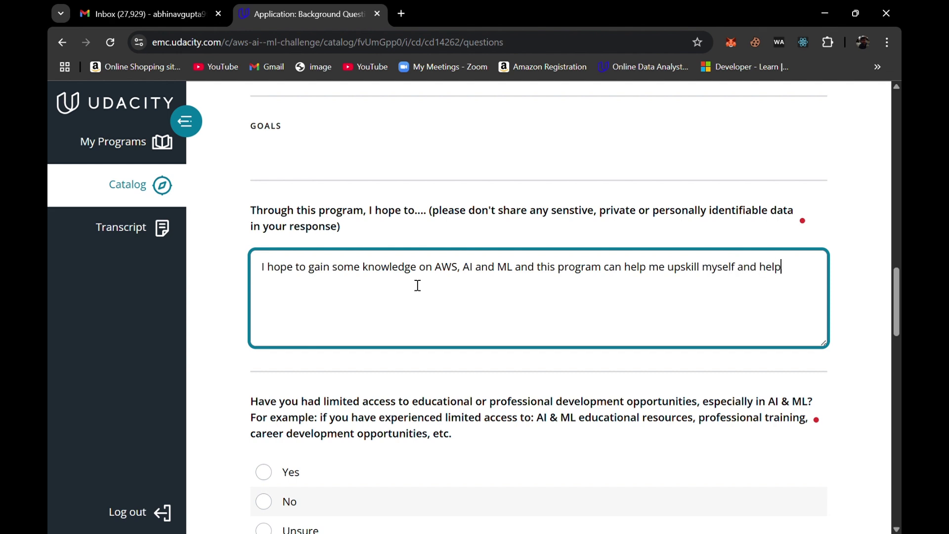
pyautogui.write(' me ')
pyautogui.write('in my')
pyautogui.write('futu')
pyautogui.hotkey('ctrl', 'BackSpace')
pyautogui.hotkey('ctrl', 'BackSpace')
pyautogui.write('caree')
pyautogui.write('r')
pyautogui.scroll(-2, 516, 282)
pyautogui.scroll(-2, 407, 286)
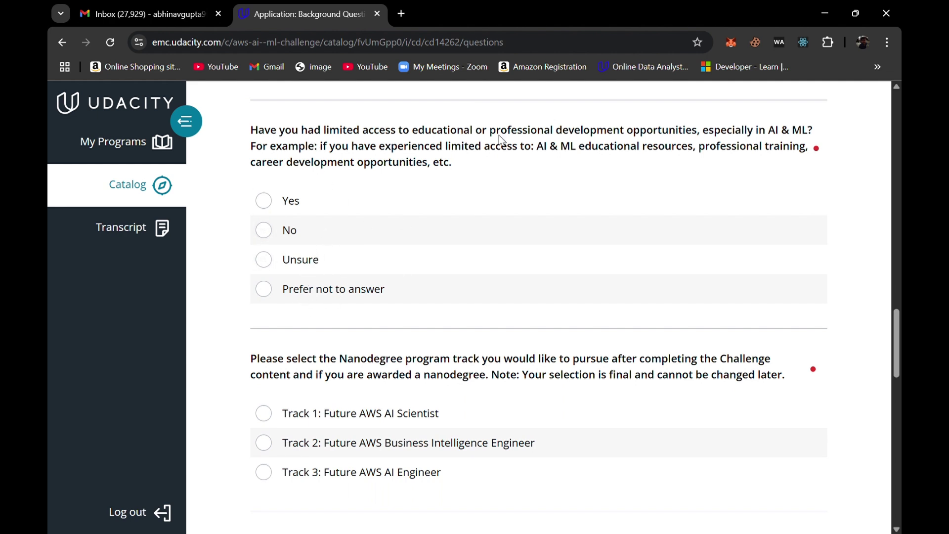
# - Choose Yes for limited access, Track 3: Future AWS AI Engineer, accept terms, and select Udacity Email
pyautogui.click(273, 208)
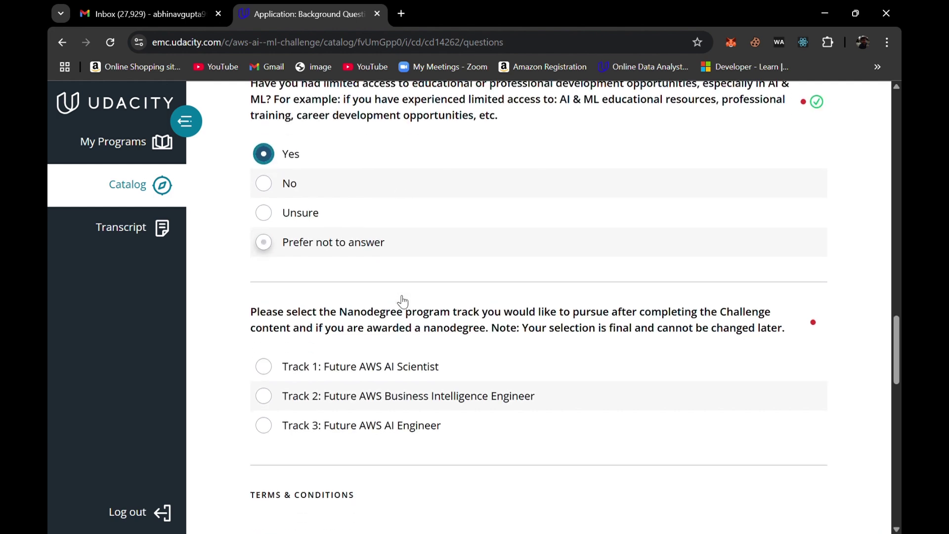
pyautogui.scroll(1, 402, 300)
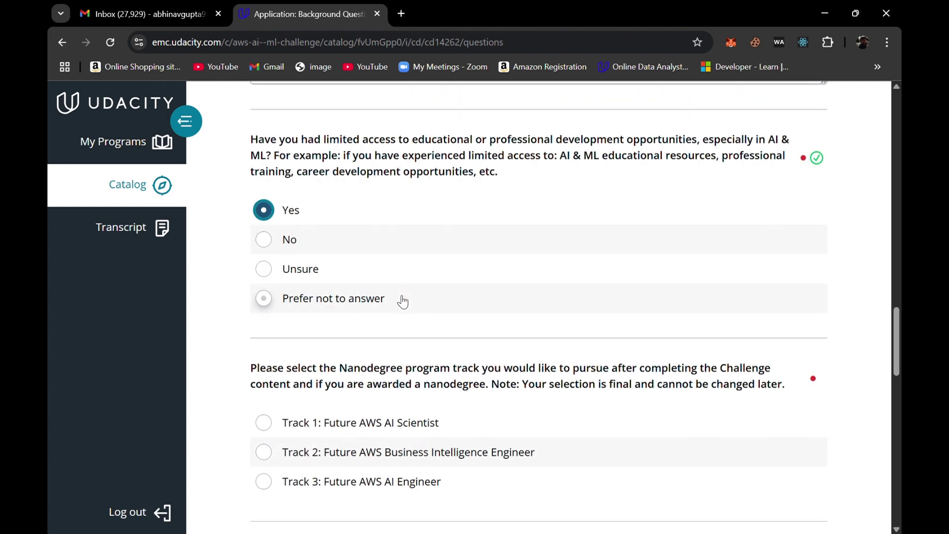
pyautogui.scroll(-2, 402, 300)
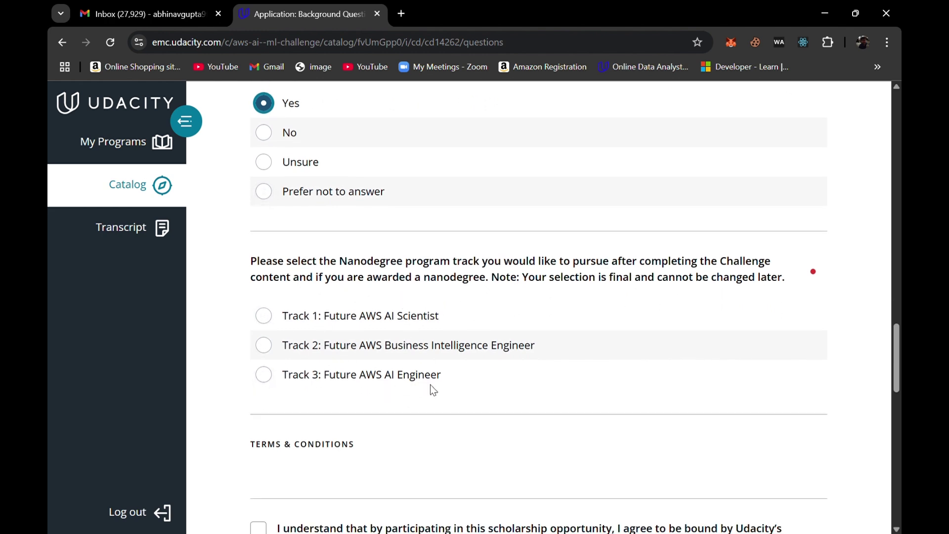
pyautogui.click(401, 380)
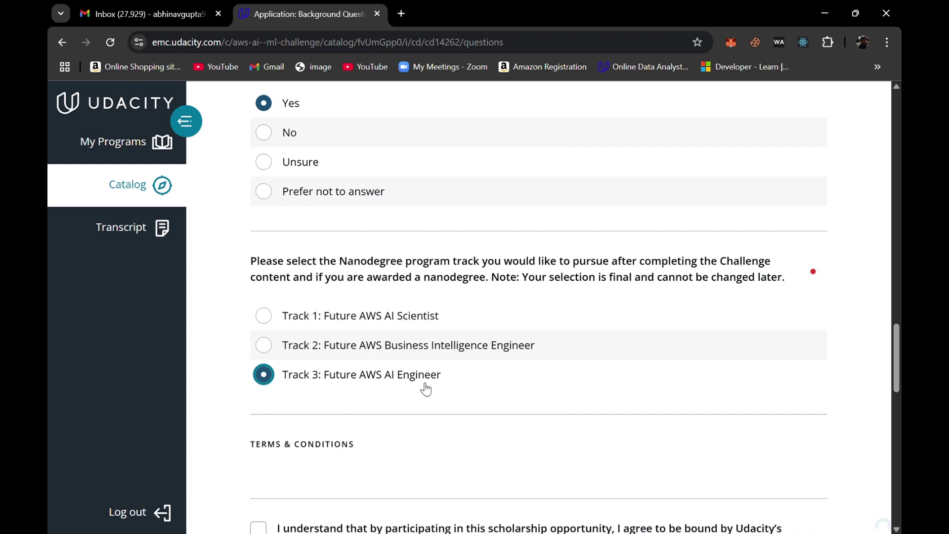
pyautogui.scroll(-2, 460, 393)
pyautogui.scroll(-3, 600, 283)
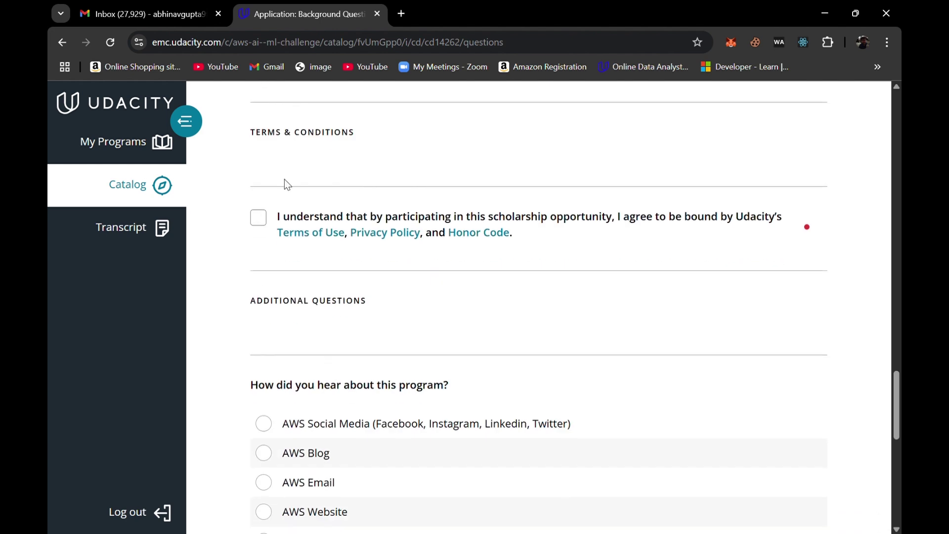
pyautogui.click(258, 217)
pyautogui.scroll(-2, 470, 327)
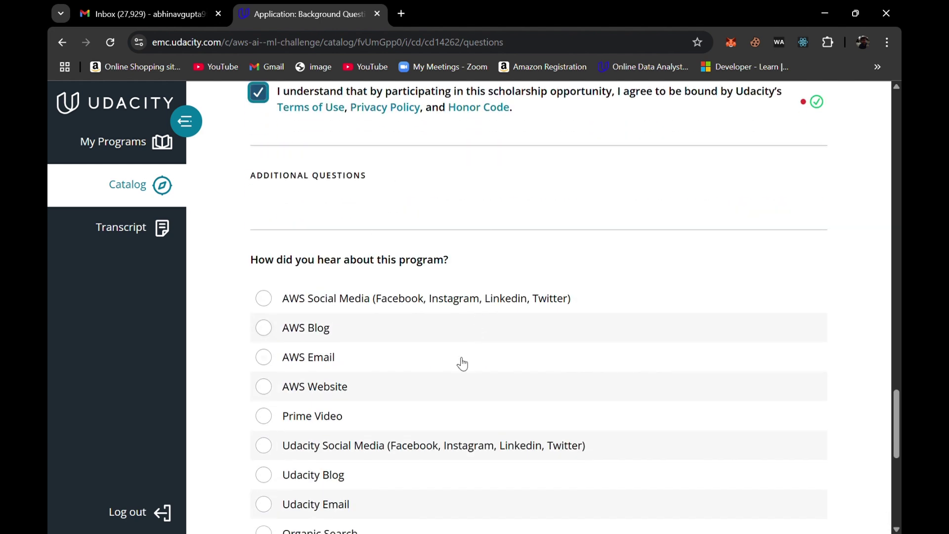
pyautogui.scroll(-1, 438, 341)
pyautogui.scroll(-1, 425, 404)
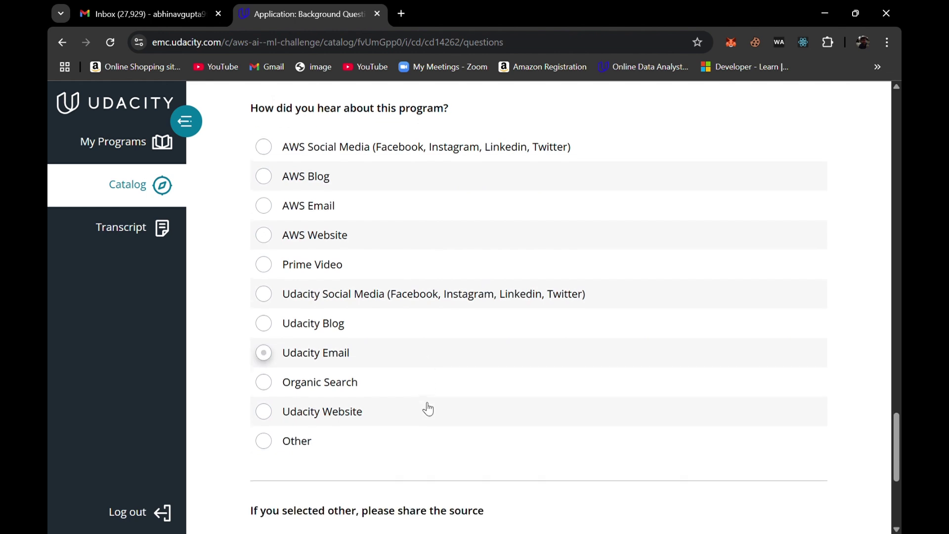
pyautogui.click(330, 351)
pyautogui.scroll(-2, 516, 397)
pyautogui.scroll(-1, 518, 399)
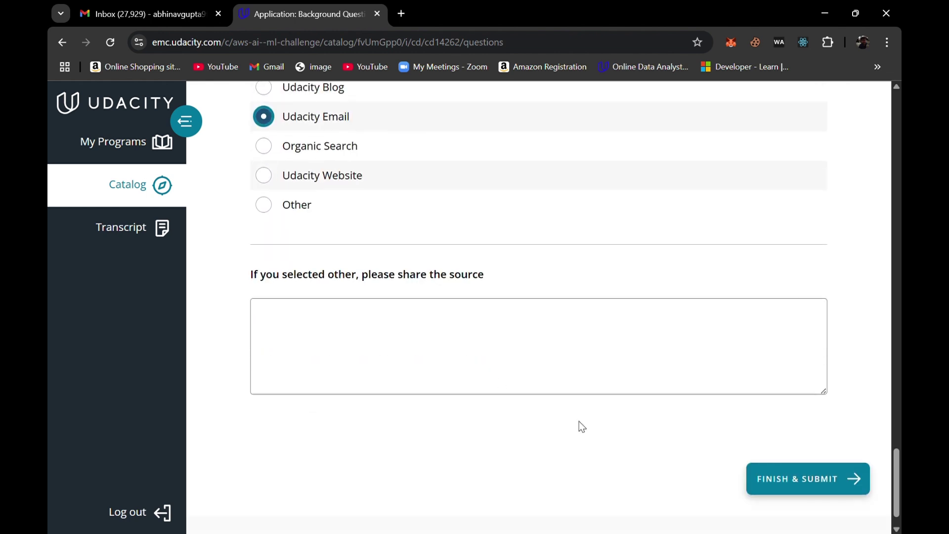
# - Submit the application and highlight the enrollment confirmation message for Introducing Generative AI with AWS
pyautogui.click(809, 479)
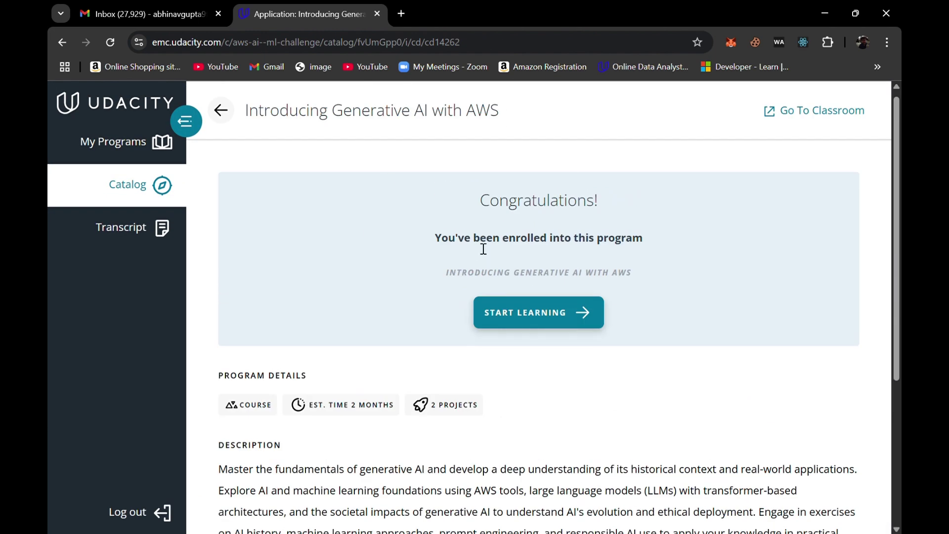
pyautogui.moveTo(483, 249); pyautogui.dragTo(609, 256)
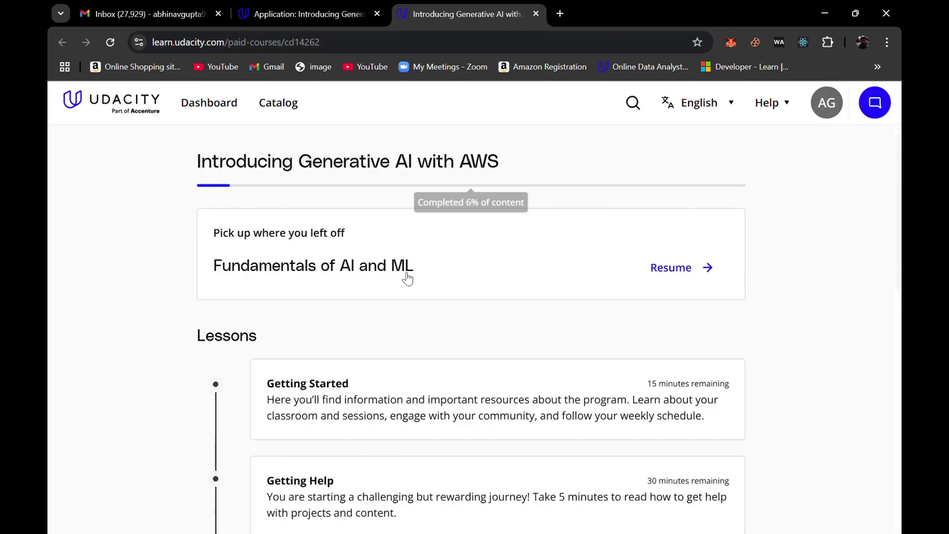
pyautogui.scroll(-1, 377, 323)
pyautogui.scroll(1, 452, 348)
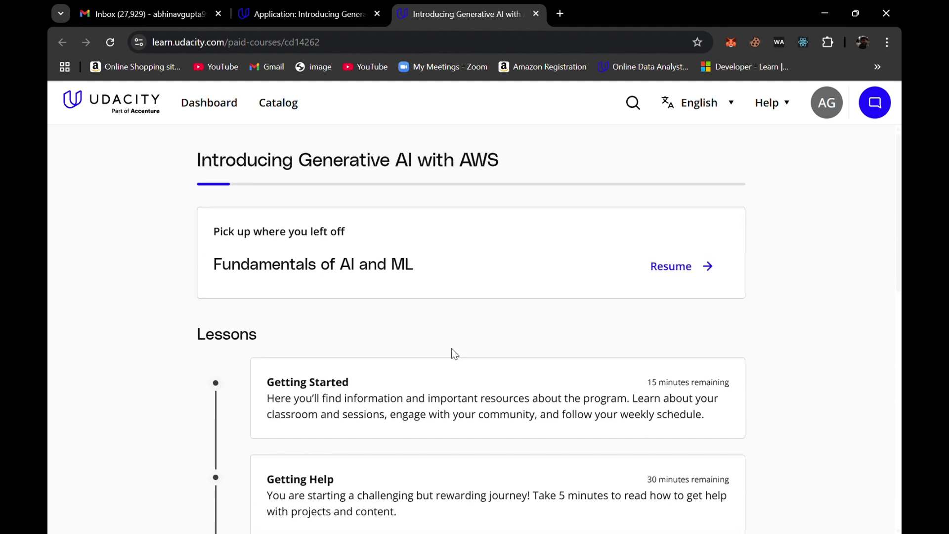
pyautogui.scroll(-1, 449, 237)
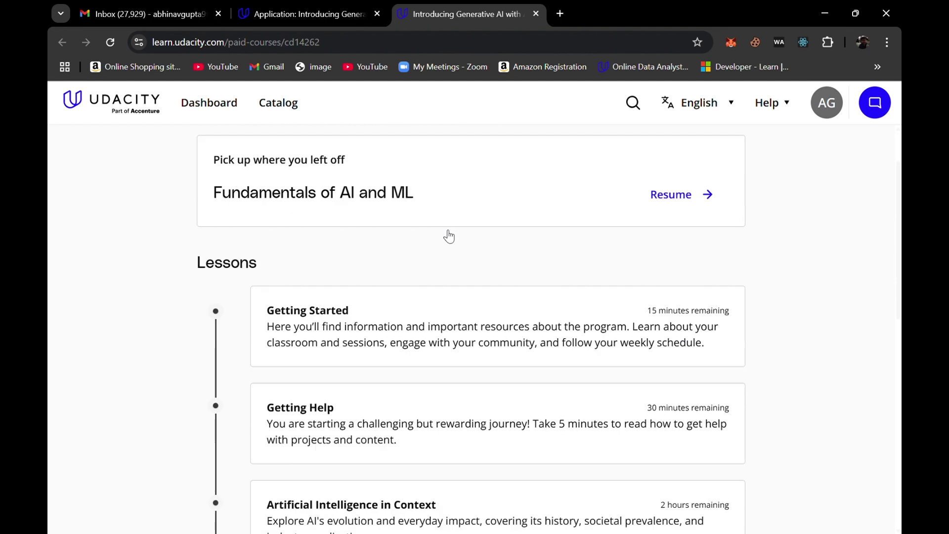
pyautogui.scroll(-3, 449, 237)
pyautogui.scroll(-4, 448, 236)
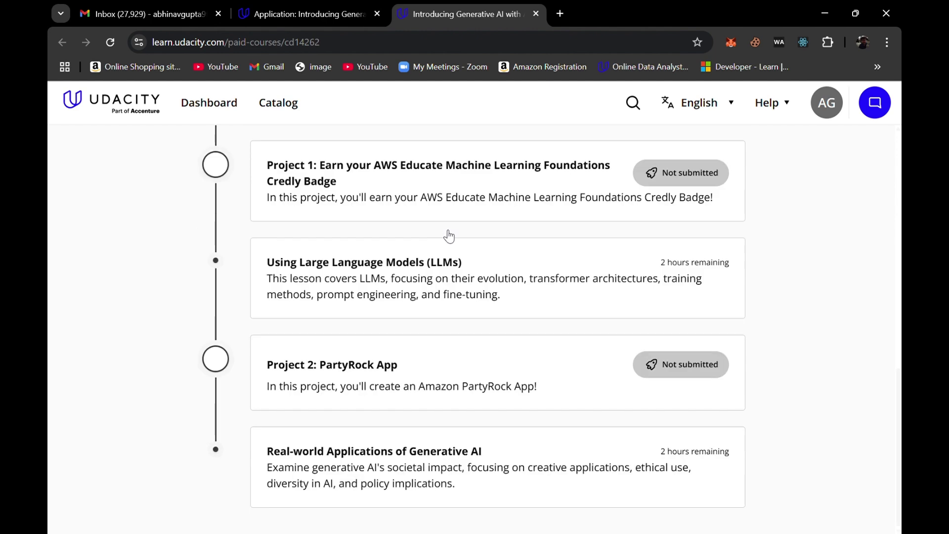
pyautogui.scroll(7, 447, 446)
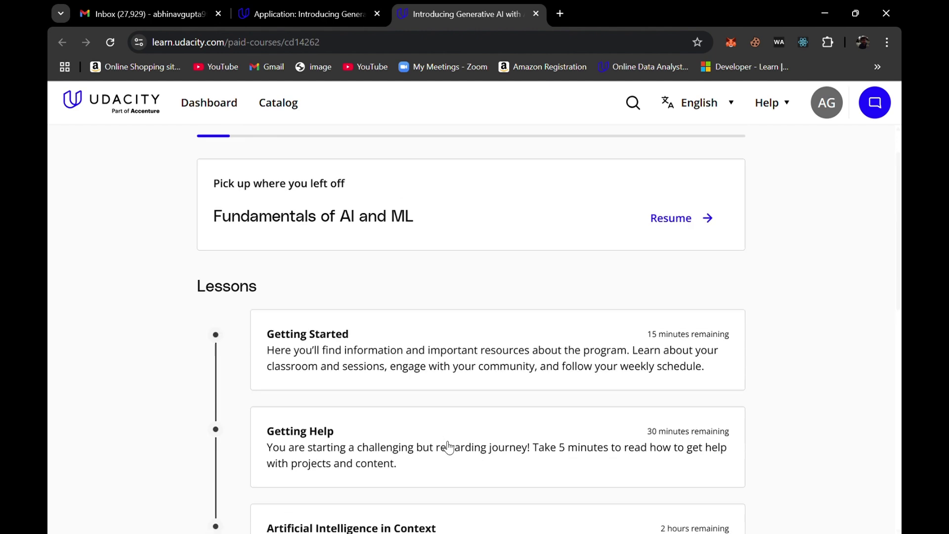
pyautogui.scroll(1, 448, 447)
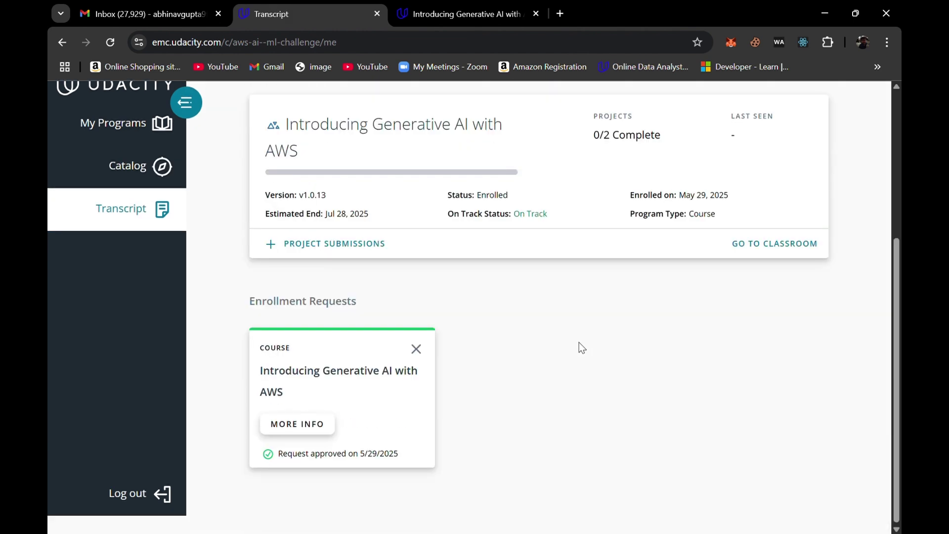
pyautogui.scroll(2, 579, 342)
pyautogui.scroll(1, 579, 342)
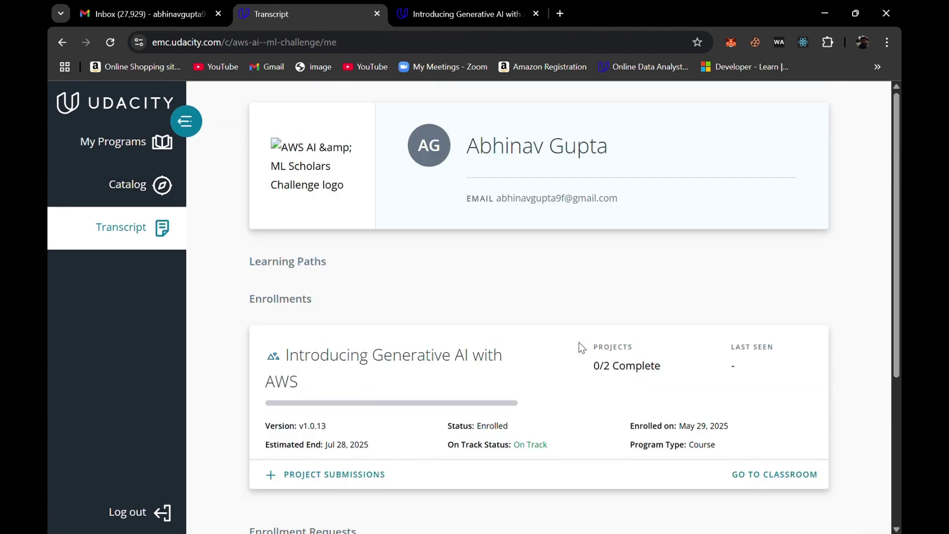
# - Go to My Programs, then return to the Introducing Generative AI with AWS classroom tab
pyautogui.click(86, 139)
pyautogui.click(594, 5)
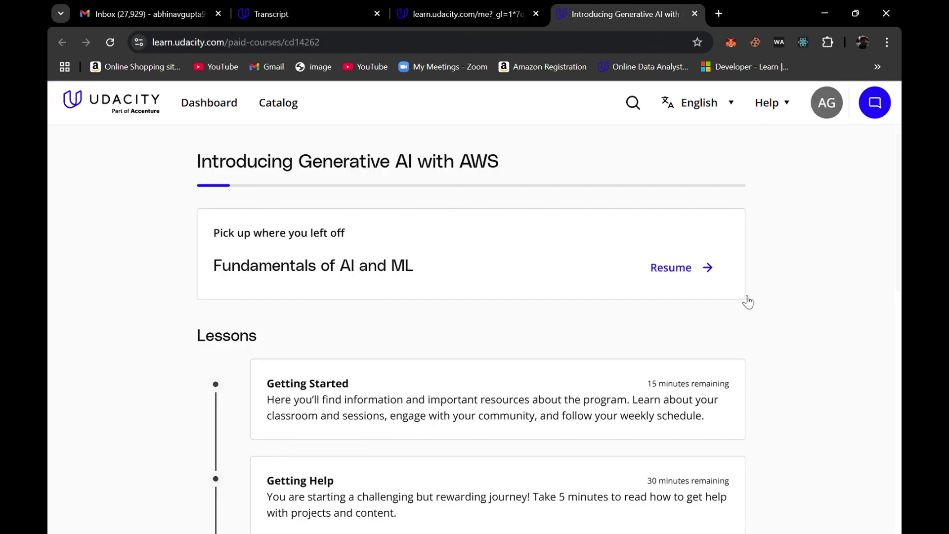